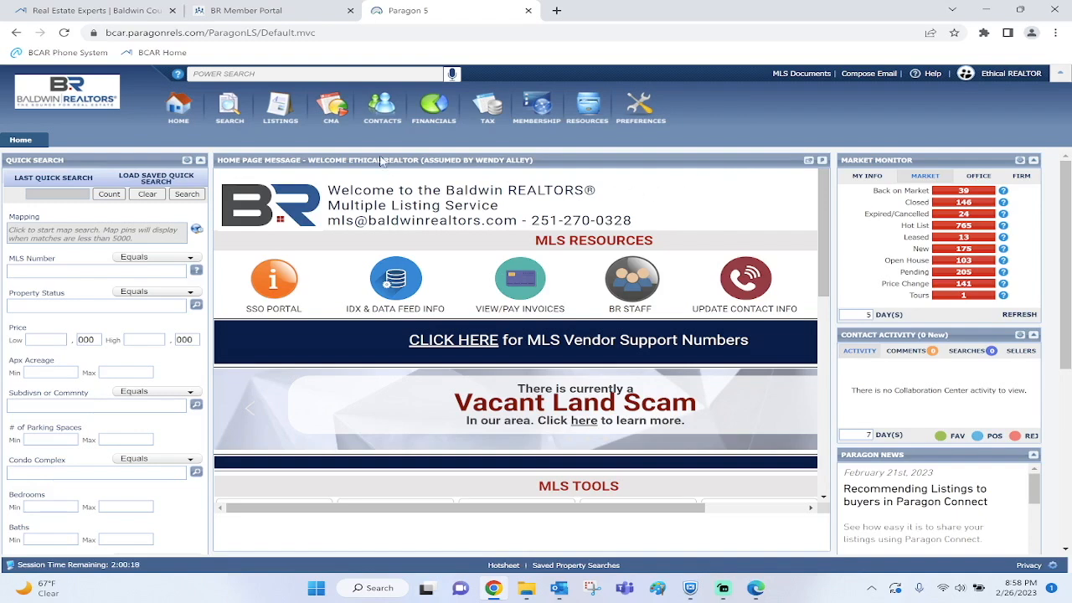
# Choose View / Manage Contacts from the Contacts toolbar menu to list the 12 active contacts
pyautogui.click(386, 101)
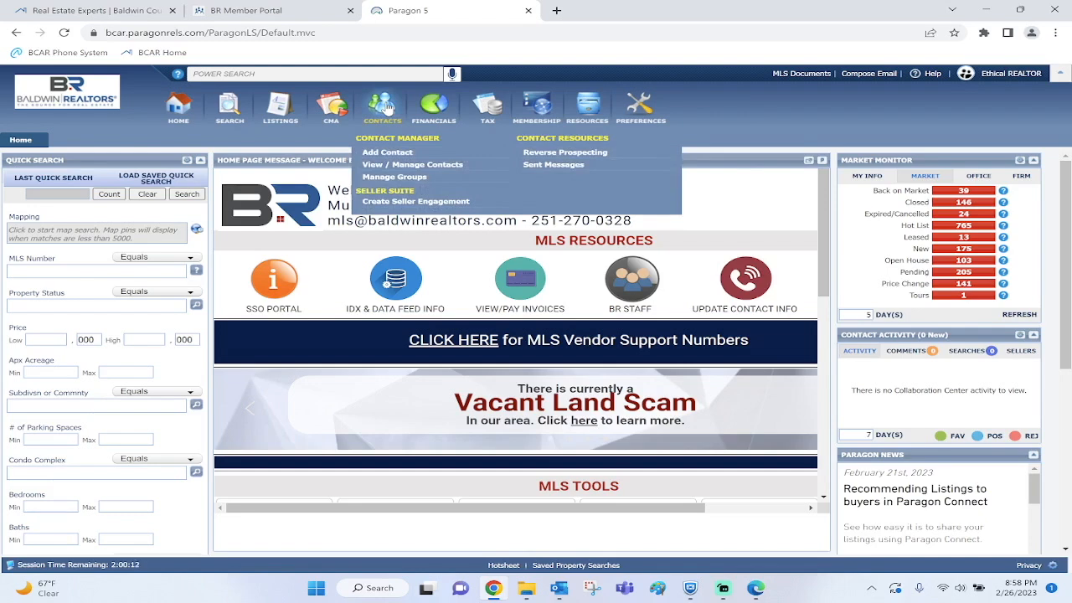
pyautogui.click(394, 167)
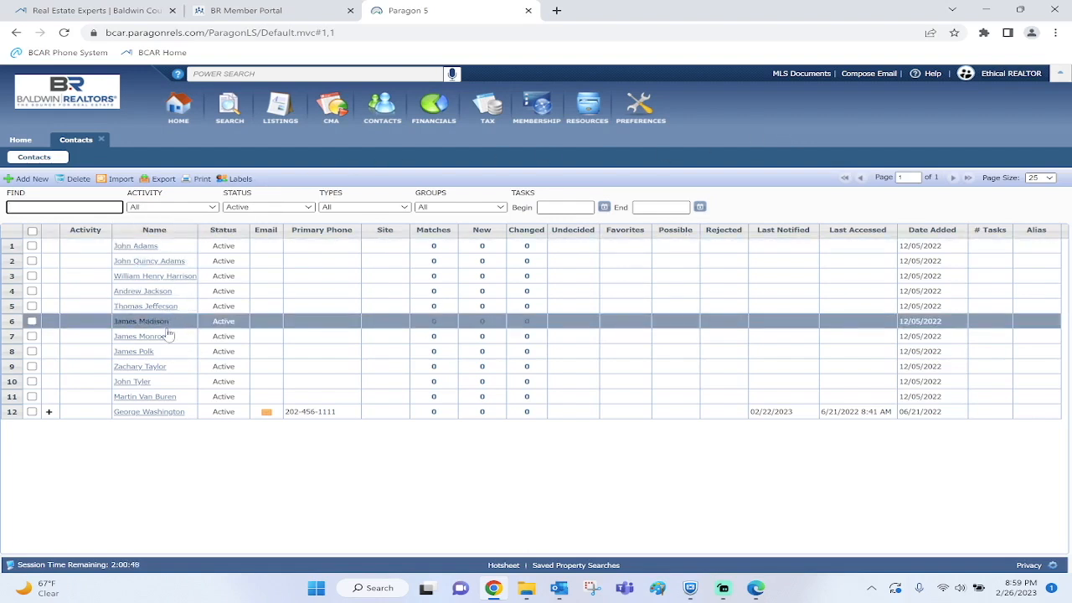
# Open the contact's record, expand Buyer Activity, and open their Condos saved search
pyautogui.click(161, 416)
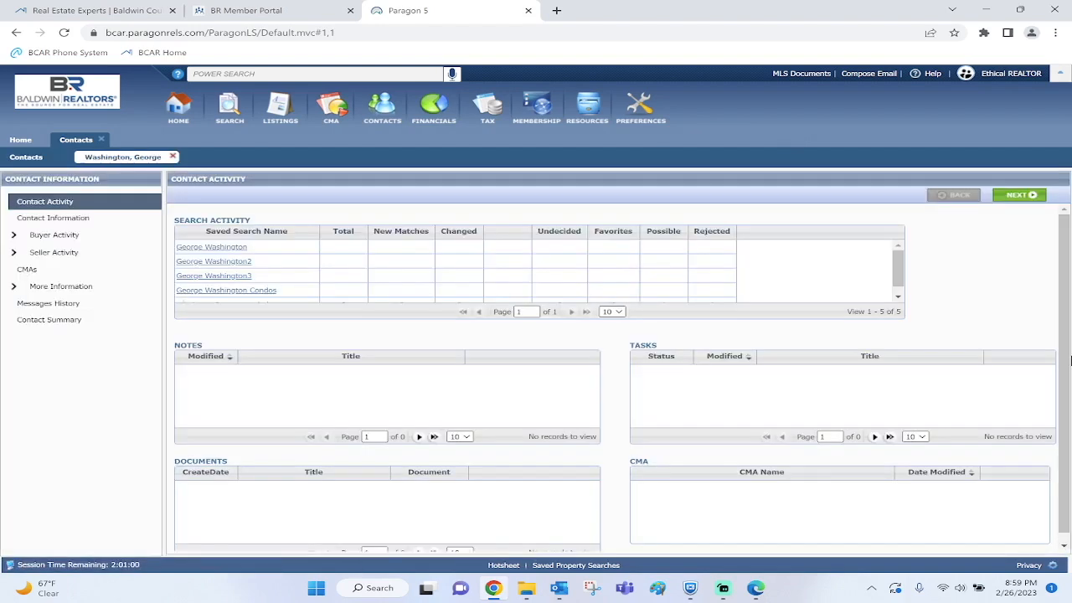
pyautogui.click(899, 298)
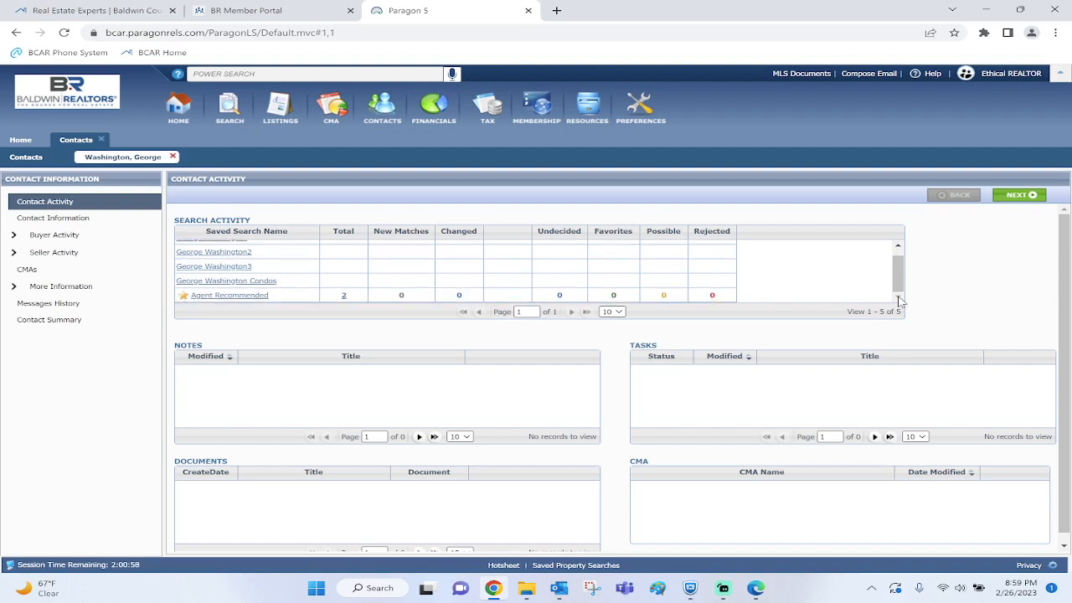
pyautogui.click(899, 245)
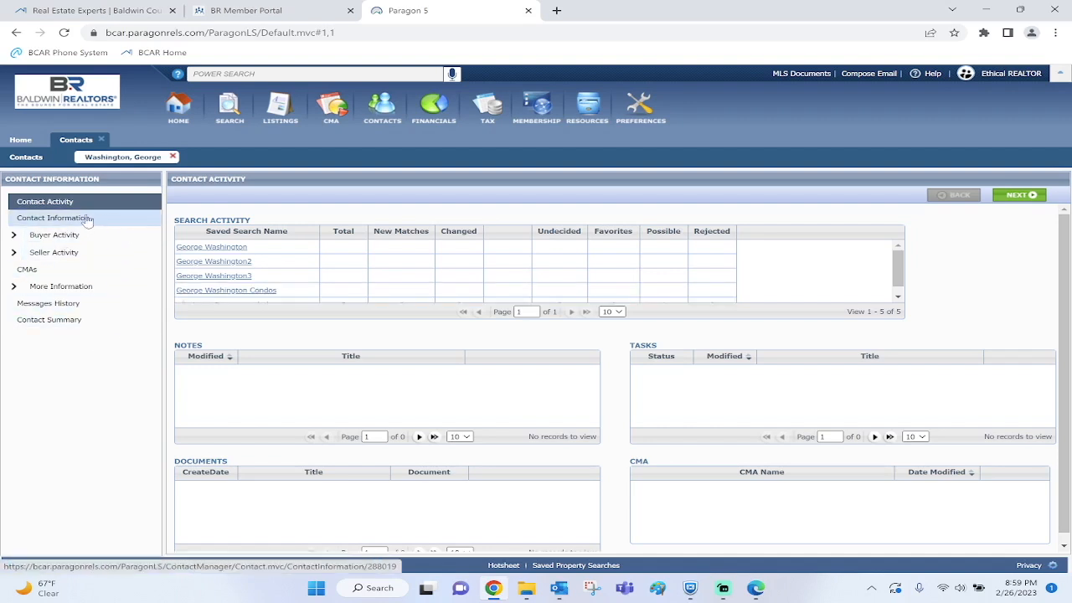
pyautogui.click(57, 236)
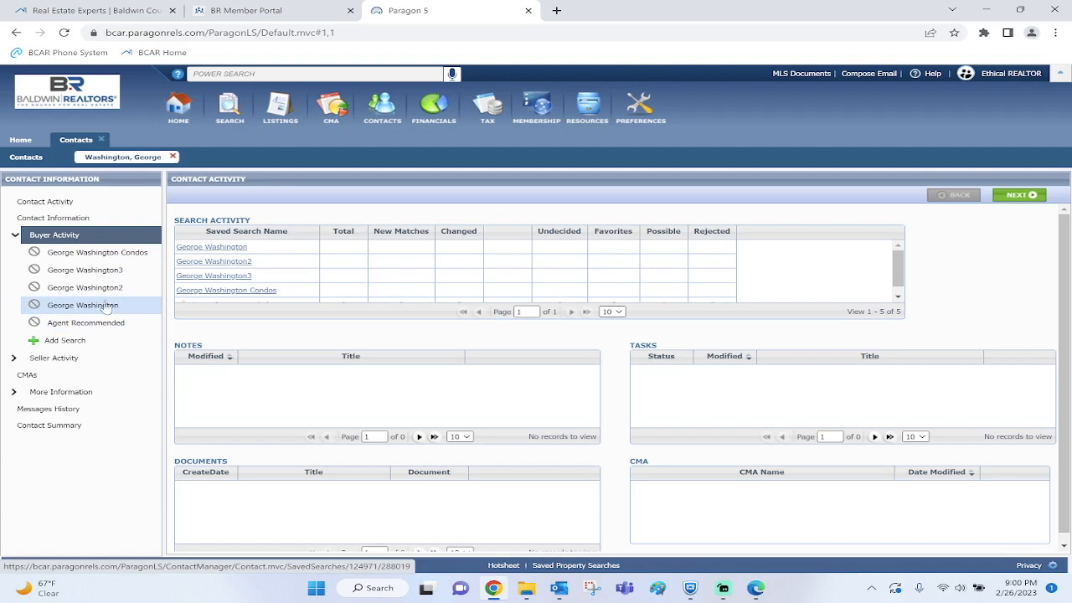
pyautogui.click(114, 256)
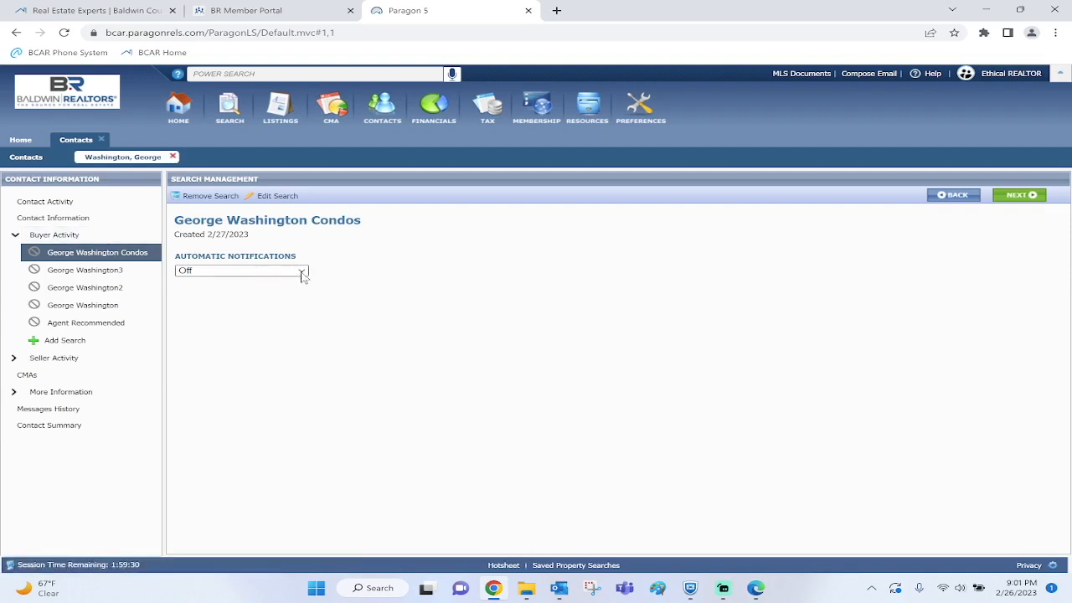
# Open the Automatic Notifications dropdown, currently Off, for the Condos search
pyautogui.click(304, 274)
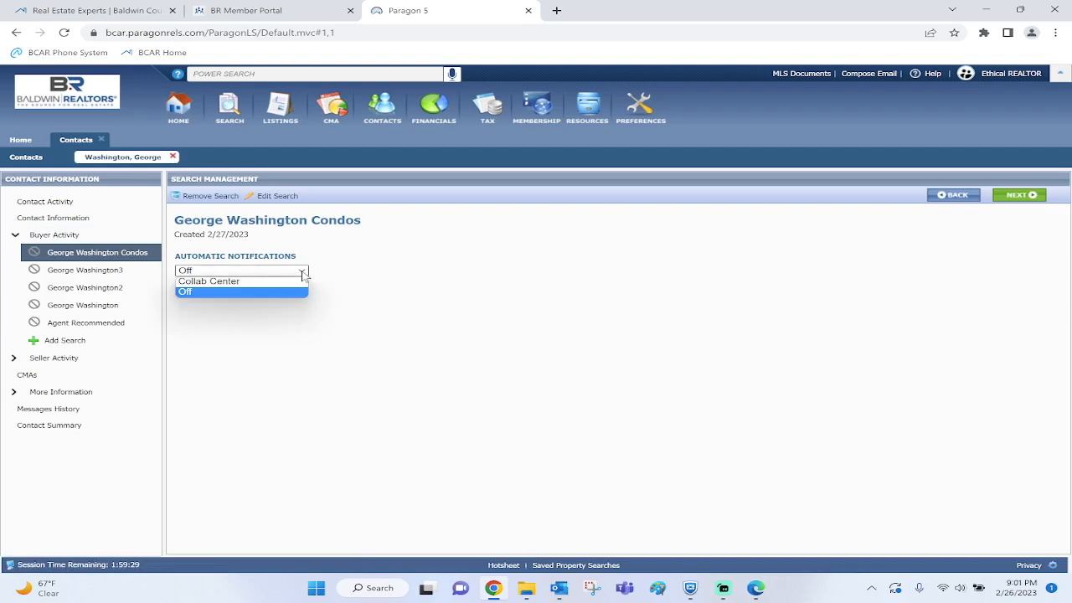
# Set Automatic Notifications to Collab Center and start a custom Message Body under Advanced Email Options
pyautogui.click(251, 285)
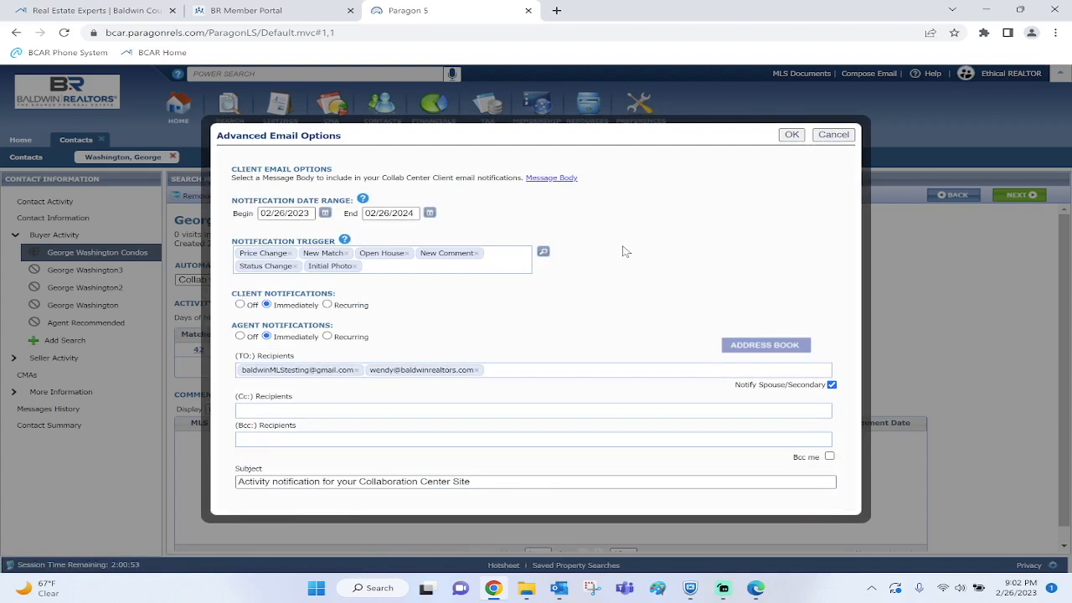
pyautogui.click(556, 181)
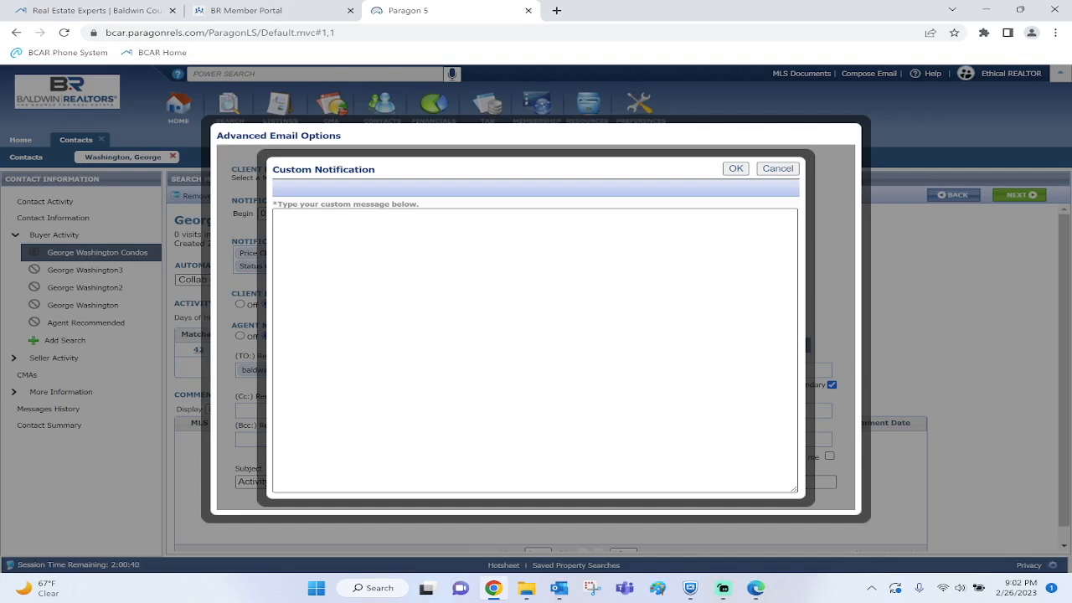
pyautogui.click(280, 216)
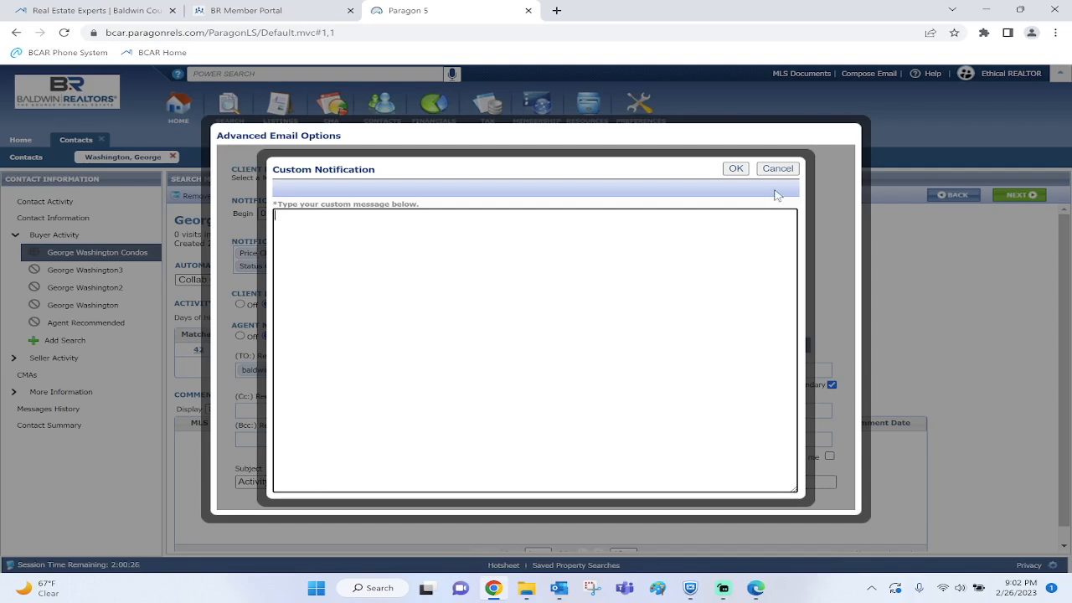
# Dismiss the empty custom message and set Client Notifications to Recurring, daily at 9:00 PM
pyautogui.click(735, 172)
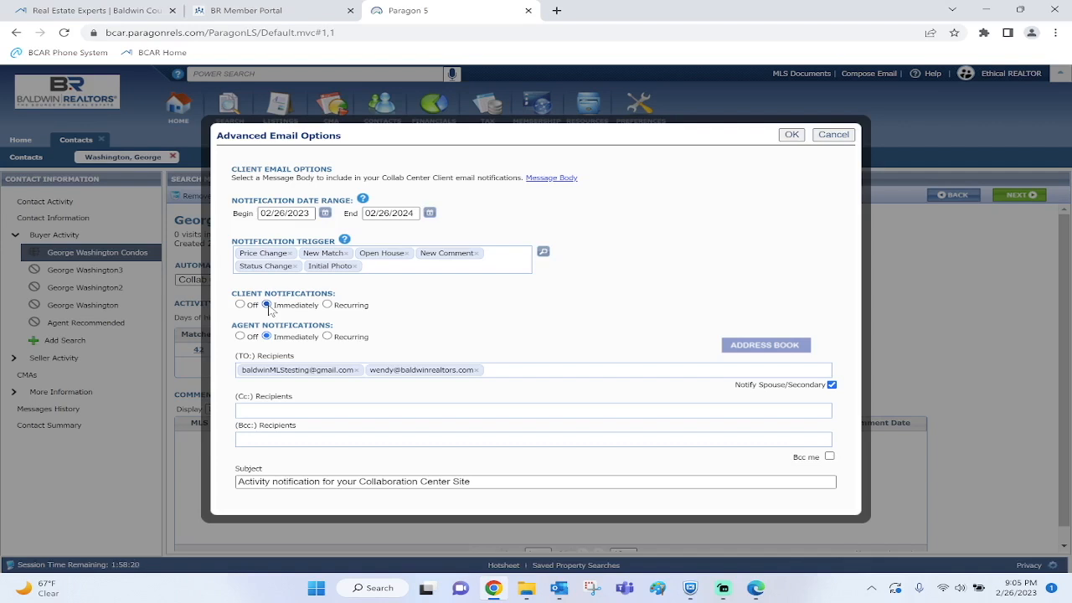
pyautogui.click(327, 305)
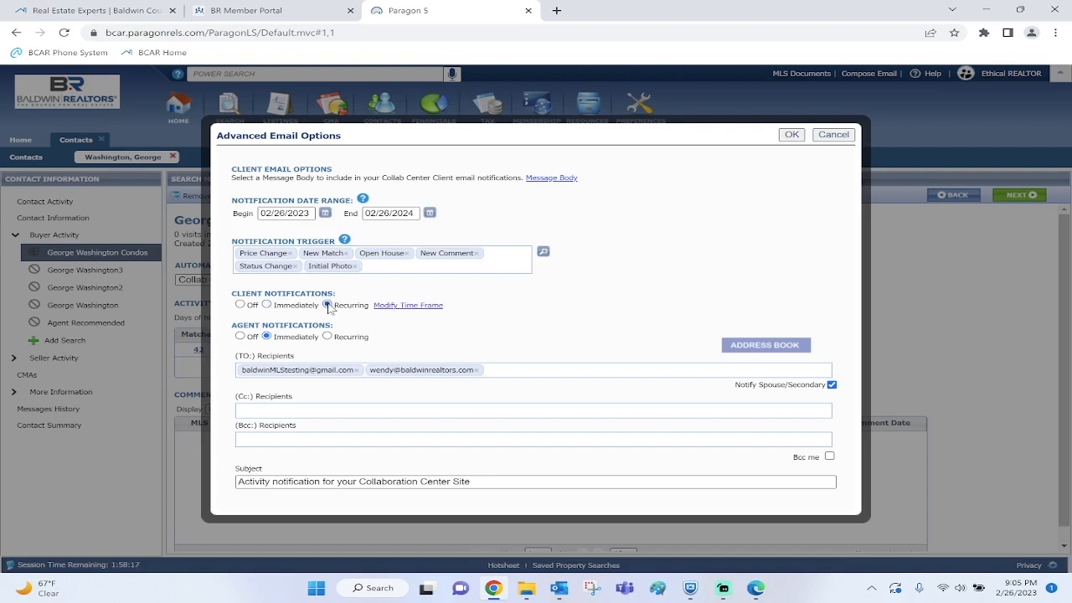
pyautogui.click(418, 309)
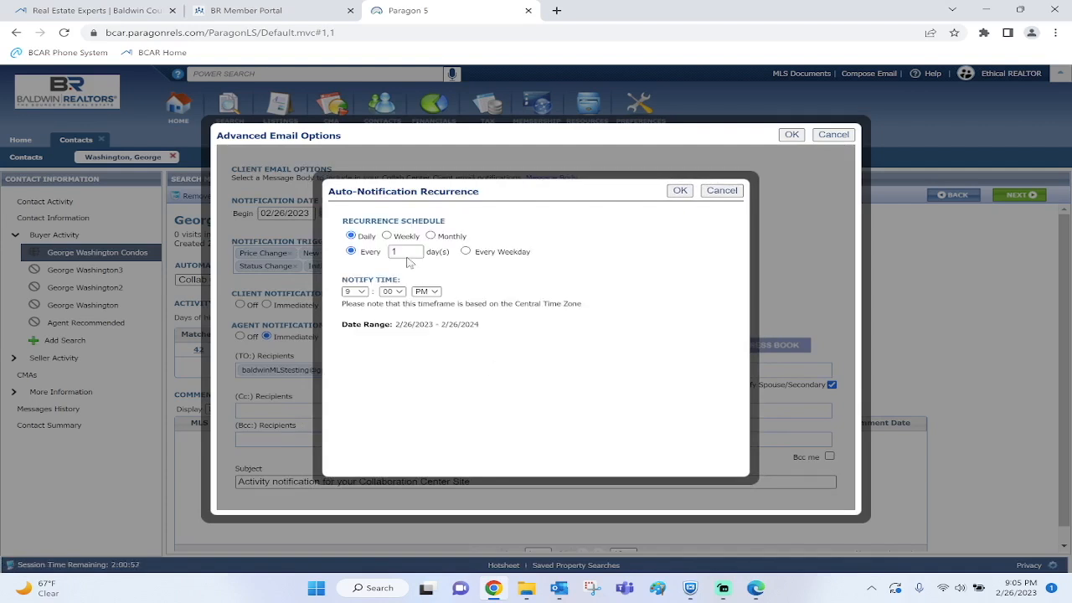
pyautogui.click(387, 237)
pyautogui.click(413, 253)
pyautogui.click(353, 269)
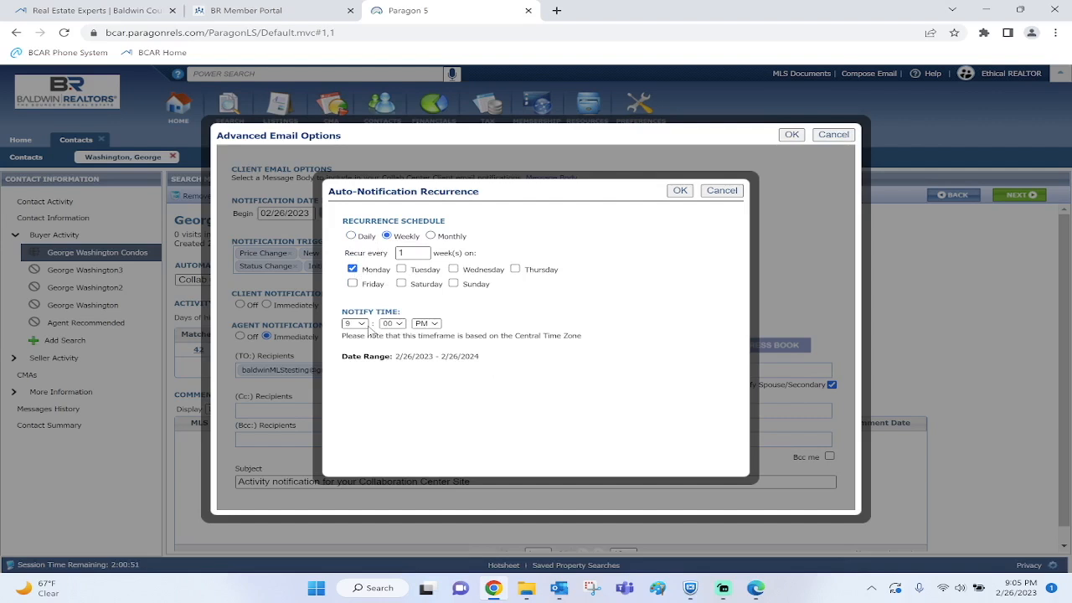
pyautogui.click(432, 325)
pyautogui.click(421, 333)
pyautogui.click(358, 324)
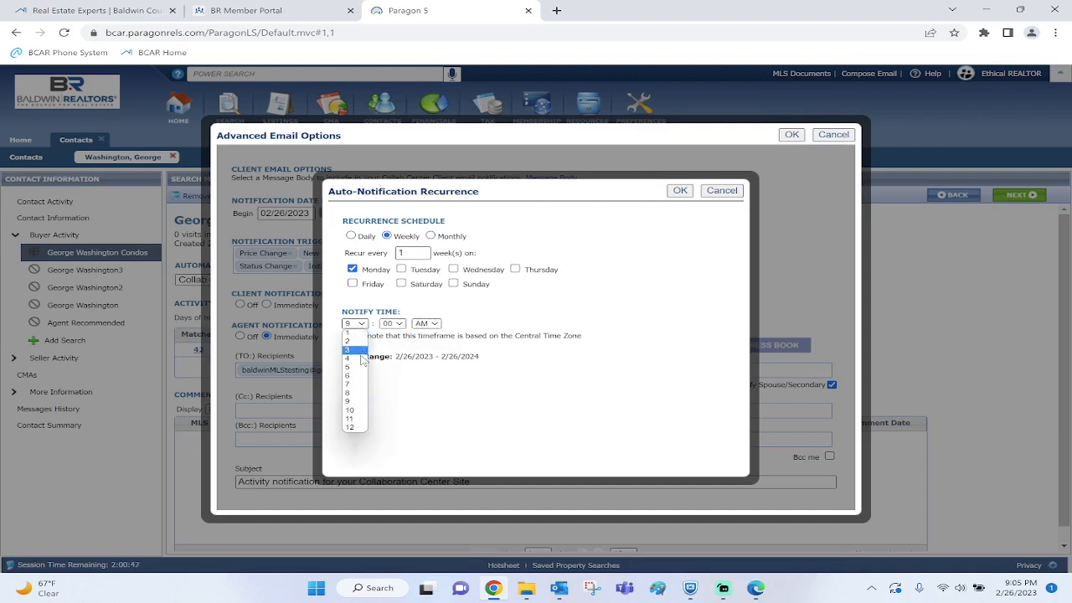
pyautogui.click(359, 387)
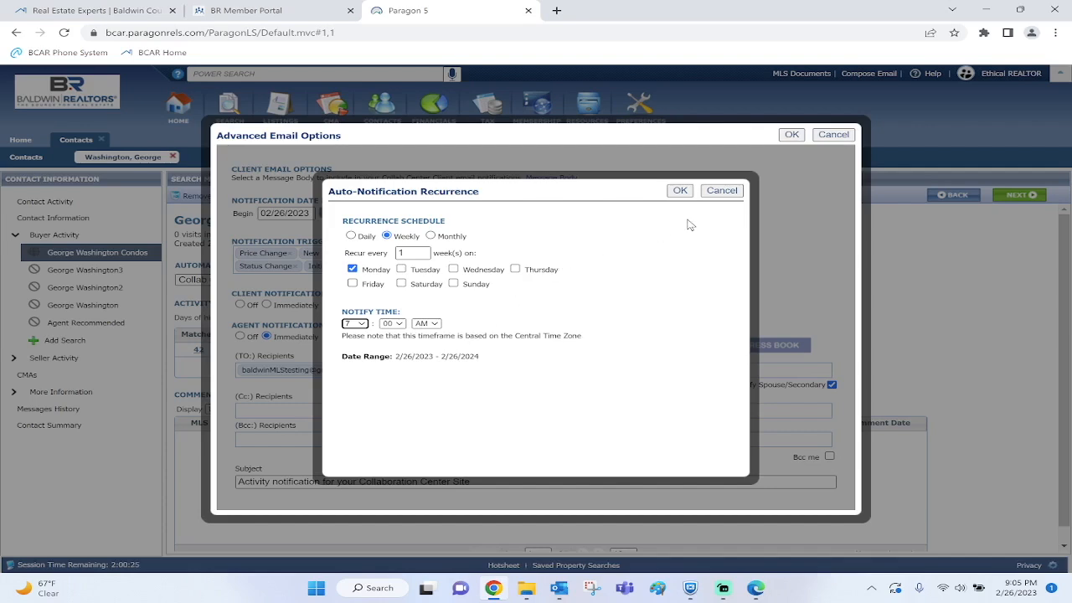
pyautogui.click(721, 191)
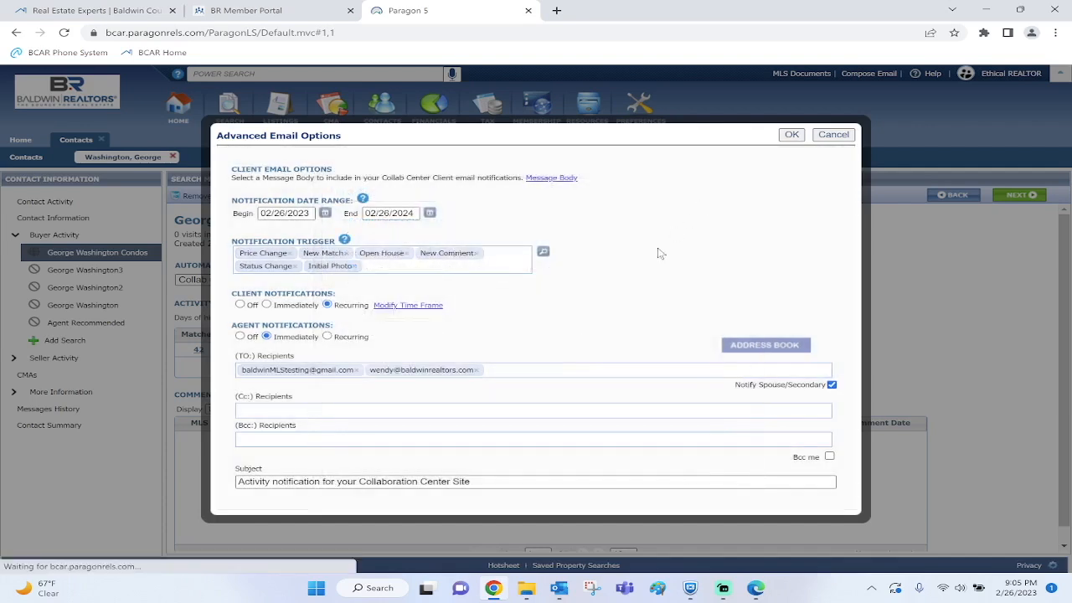
# Set Client Notifications back to Immediately, matching the agent notification setting
pyautogui.click(266, 305)
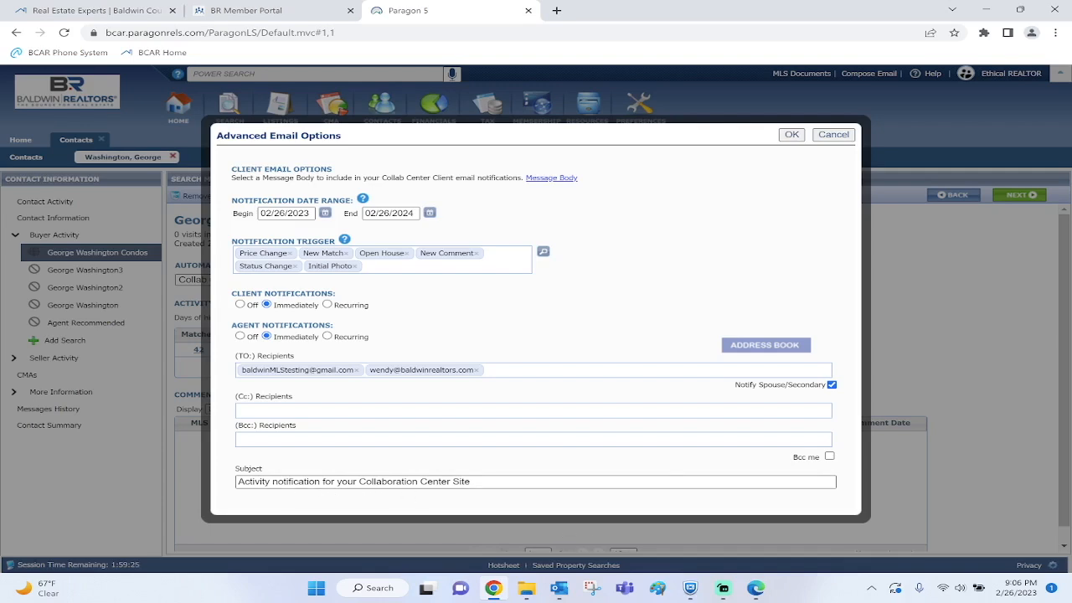
# Save the Advanced Email Options, keeping Collab Center as the automatic notification method
pyautogui.click(790, 135)
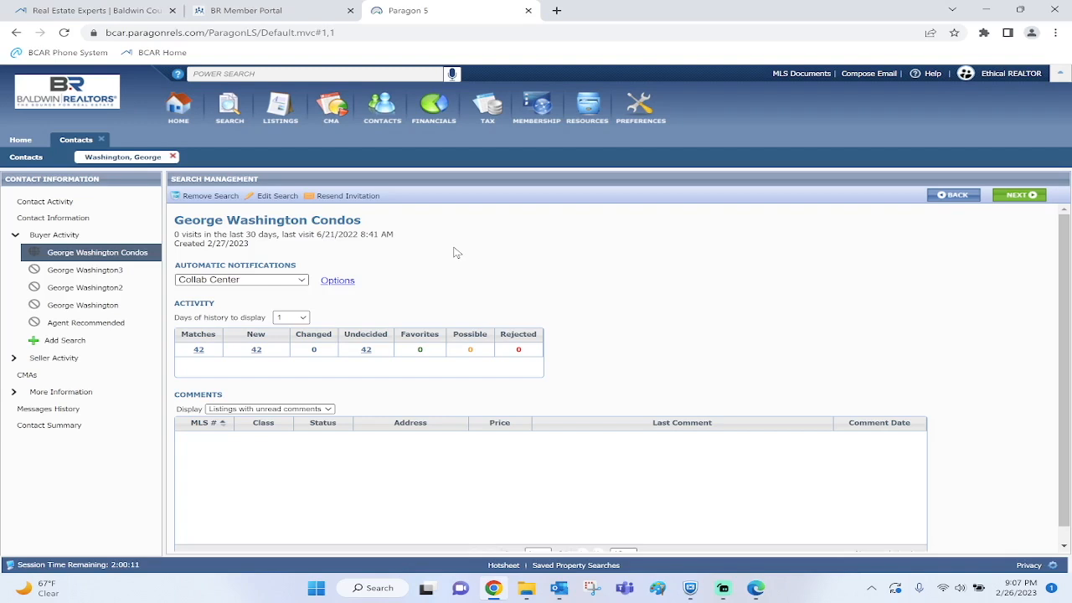
# Resend the Collab Center invitation and preview the 'Welcome to Your Collaboration Center for Buyers!' email
pyautogui.click(341, 199)
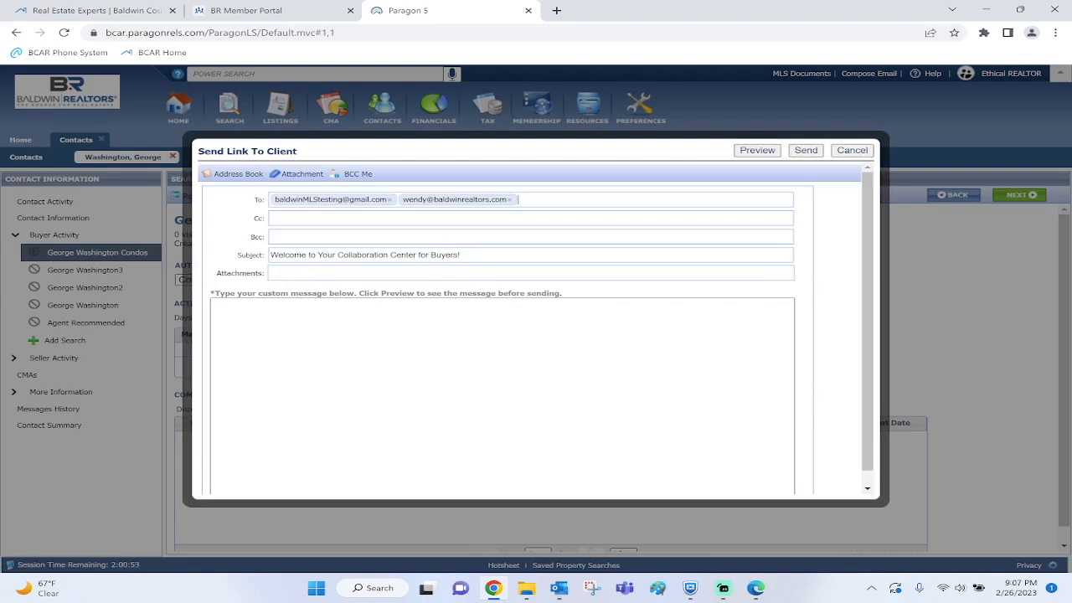
pyautogui.click(769, 154)
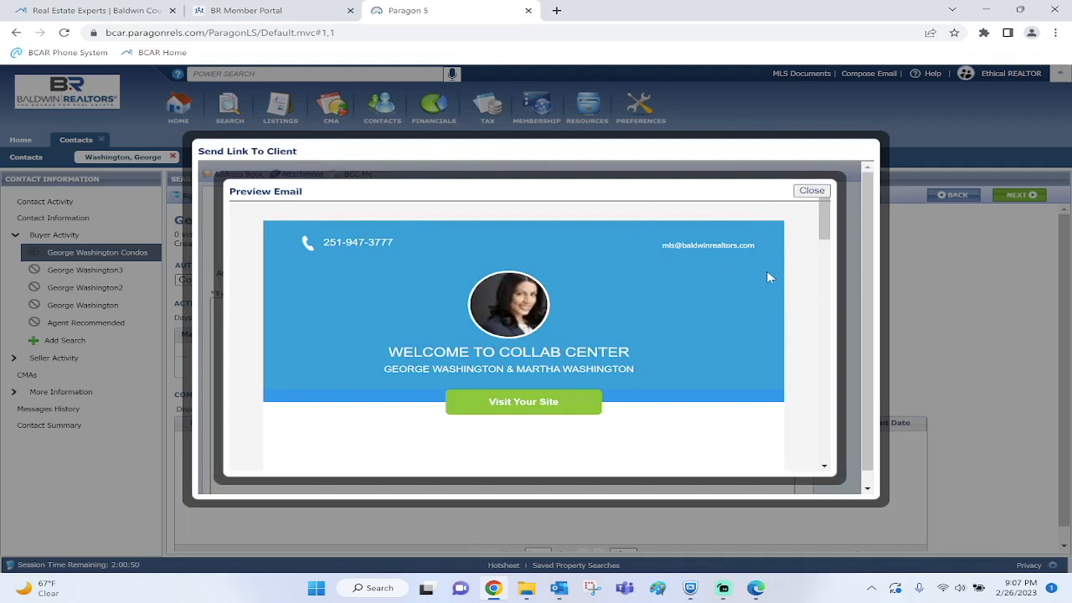
# Read the welcome email preview down to the Unsubscribe footer, then close it
pyautogui.scroll(-1, 809, 242)
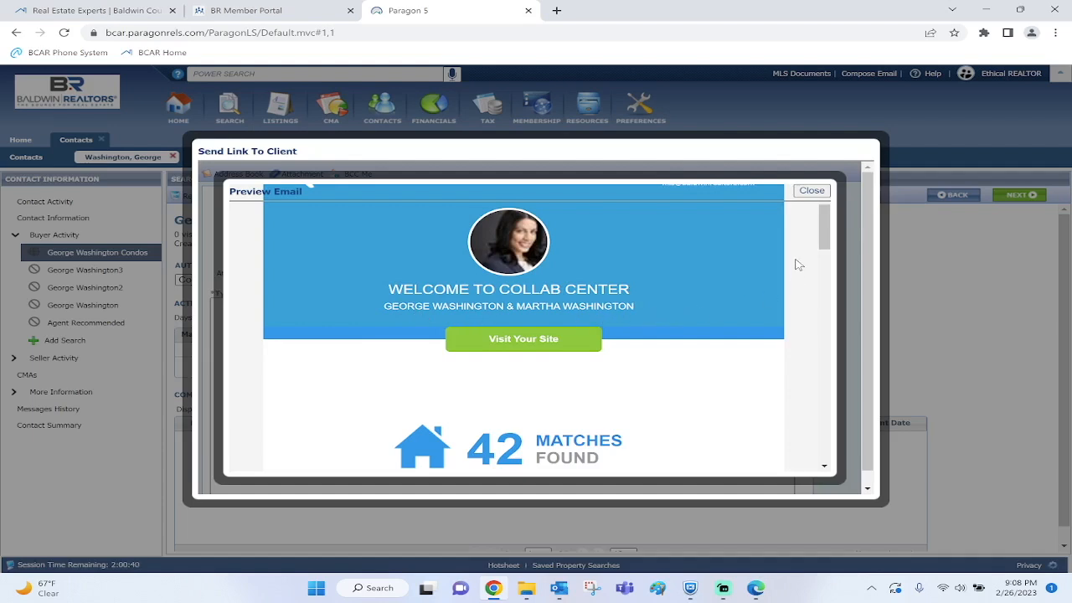
pyautogui.scroll(-1, 797, 261)
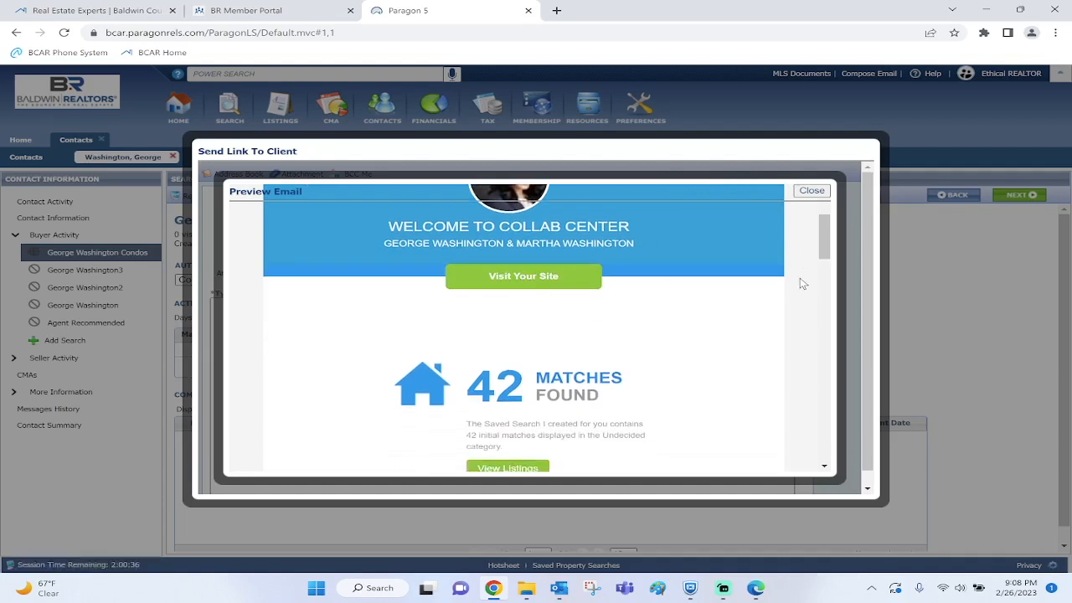
pyautogui.scroll(-2, 770, 289)
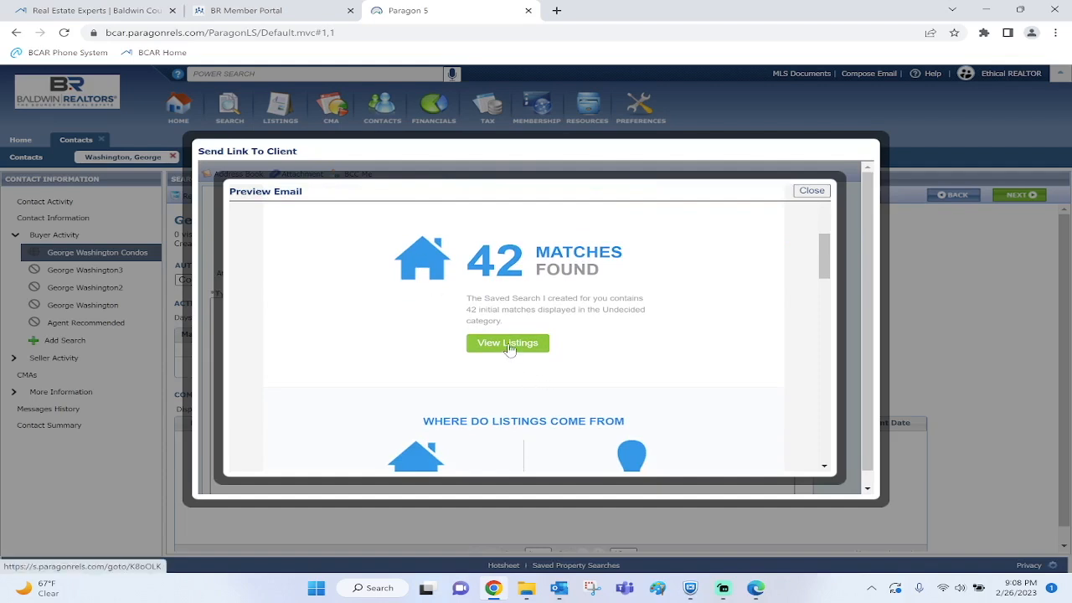
pyautogui.scroll(-2, 795, 311)
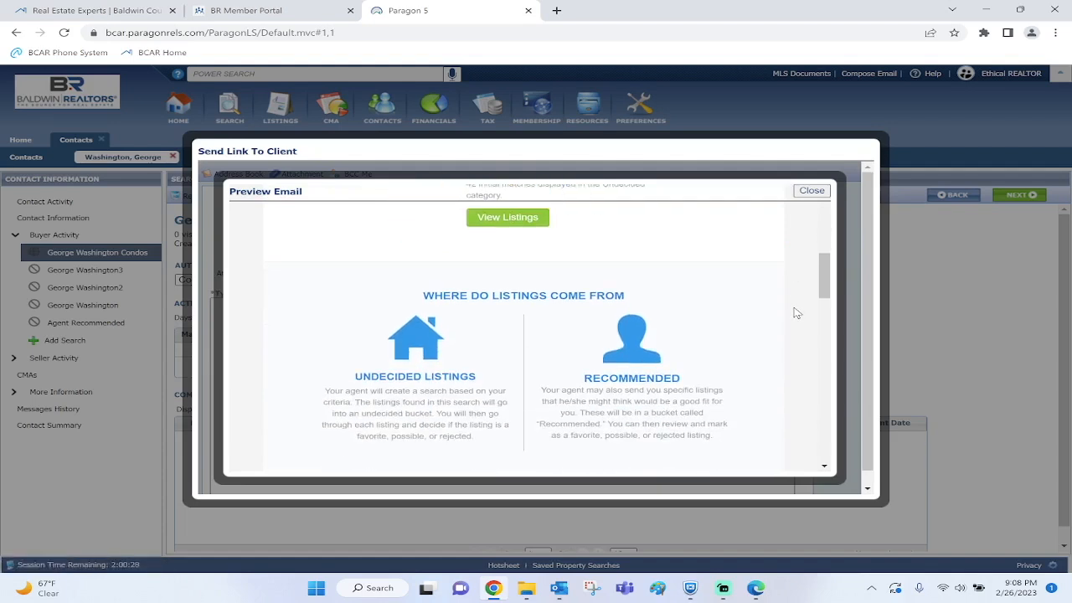
pyautogui.scroll(-1, 796, 312)
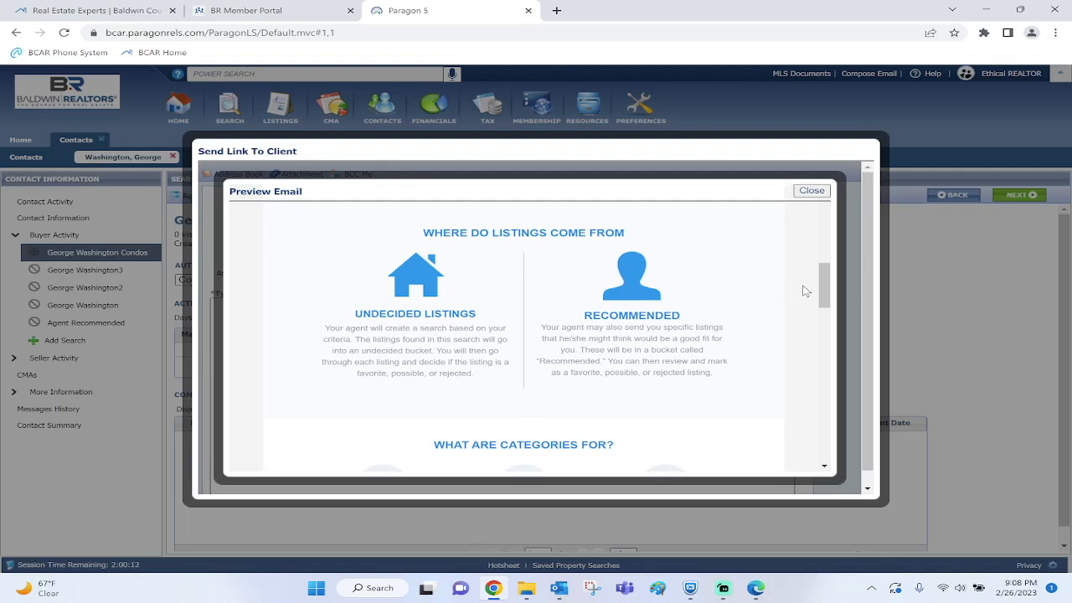
pyautogui.scroll(-3, 803, 291)
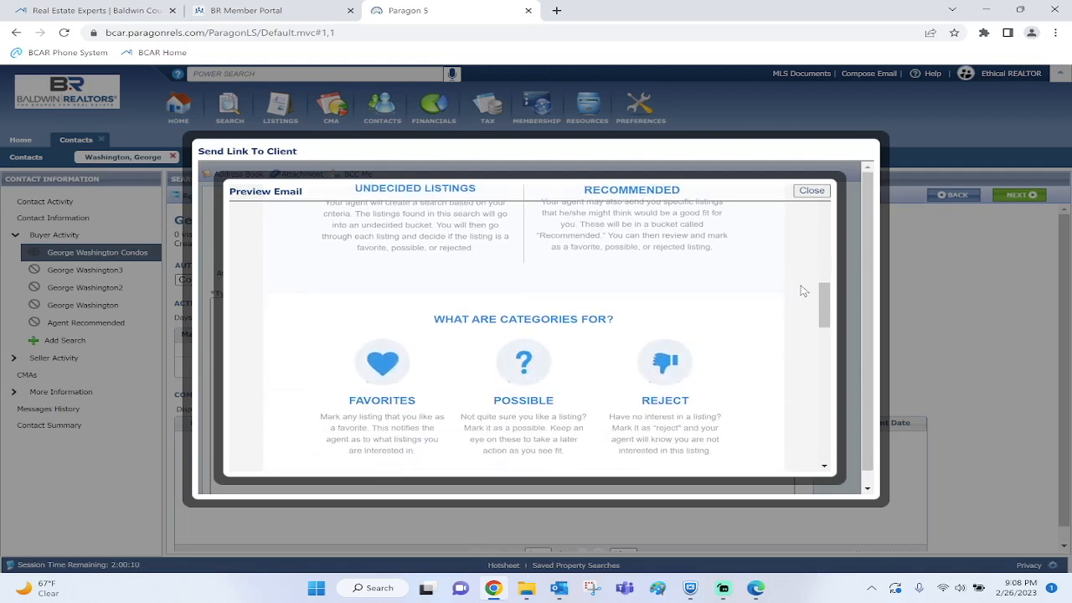
pyautogui.scroll(-2, 802, 290)
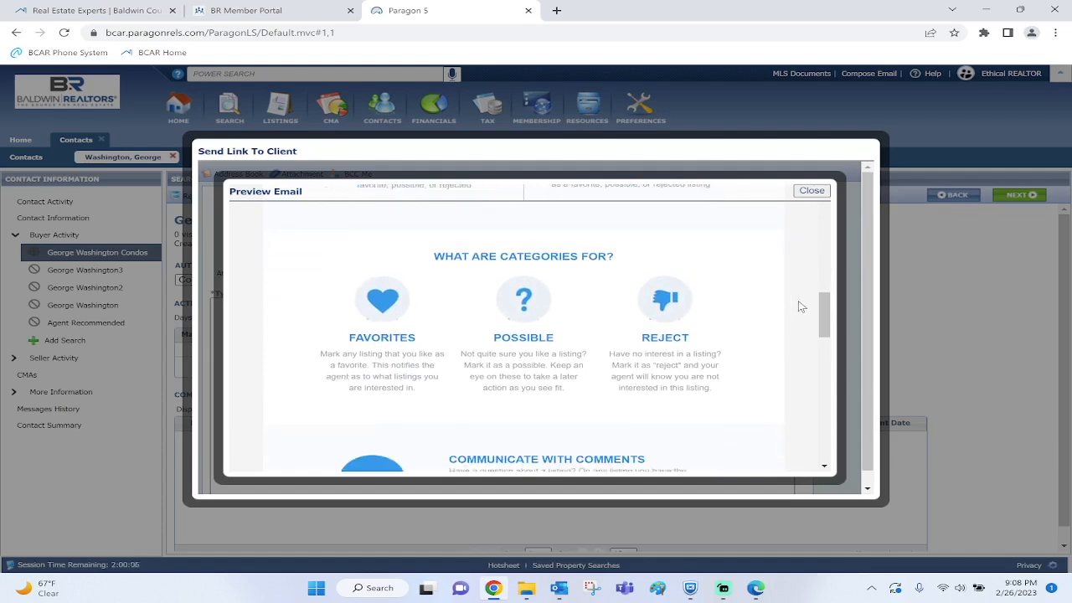
pyautogui.scroll(-2, 802, 307)
pyautogui.scroll(-1, 737, 282)
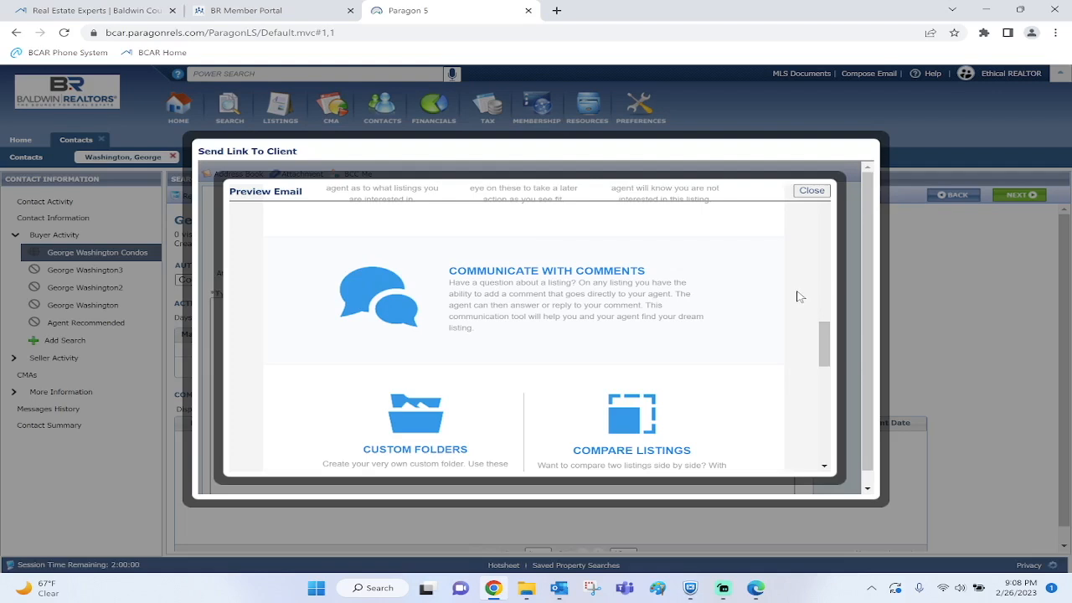
pyautogui.scroll(-2, 797, 297)
pyautogui.scroll(-1, 797, 273)
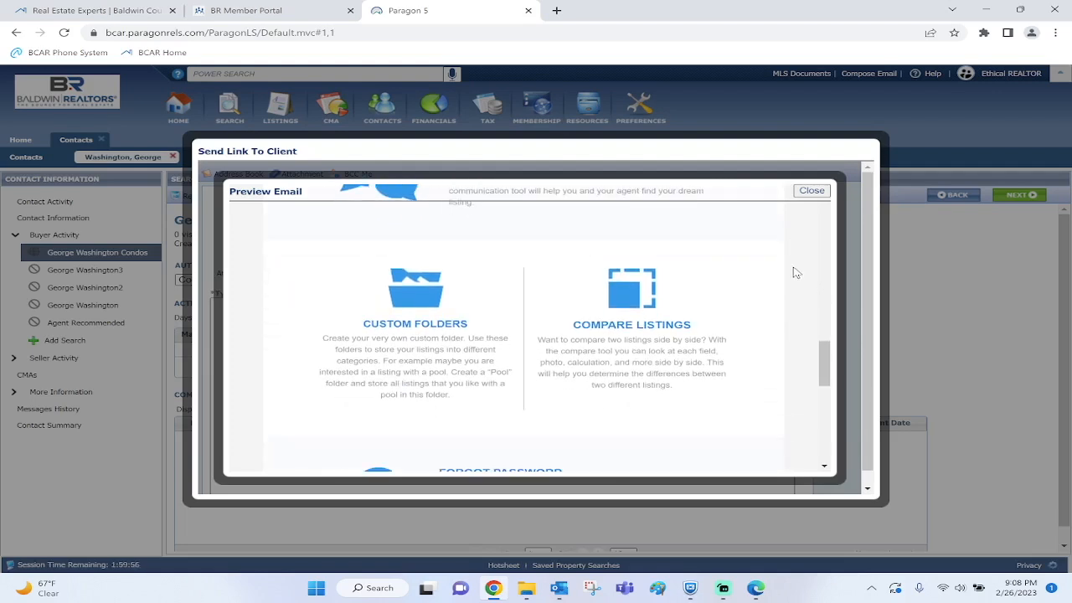
pyautogui.scroll(-3, 797, 273)
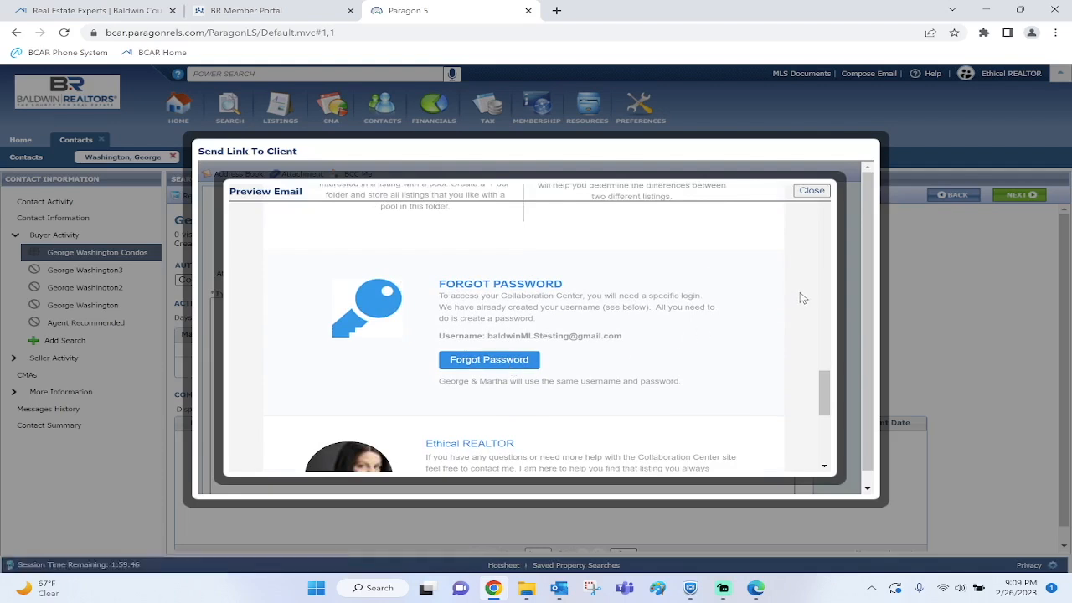
pyautogui.scroll(-3, 802, 298)
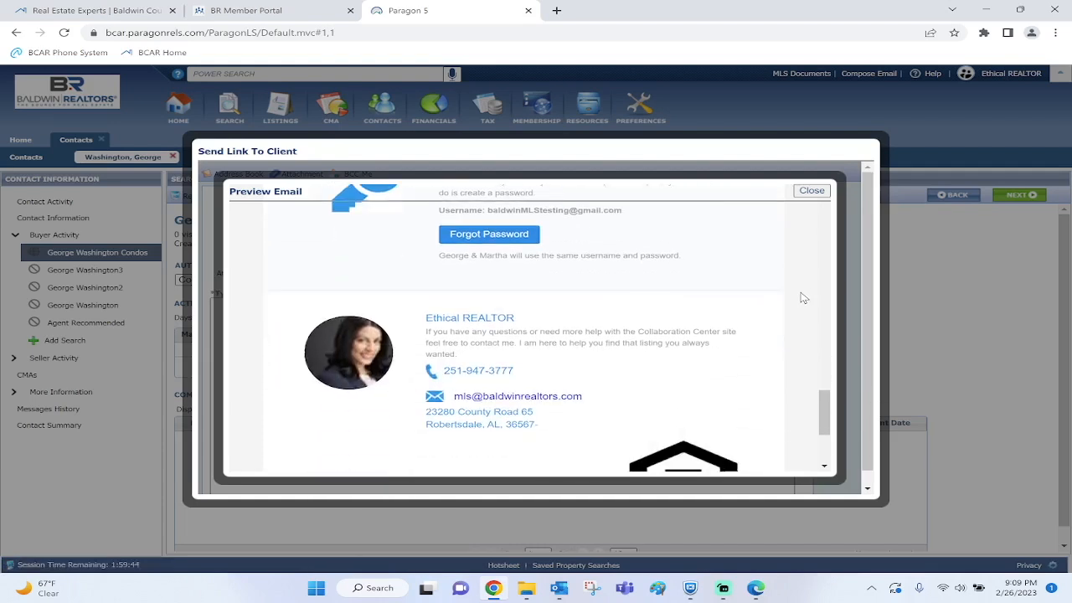
pyautogui.scroll(-2, 802, 298)
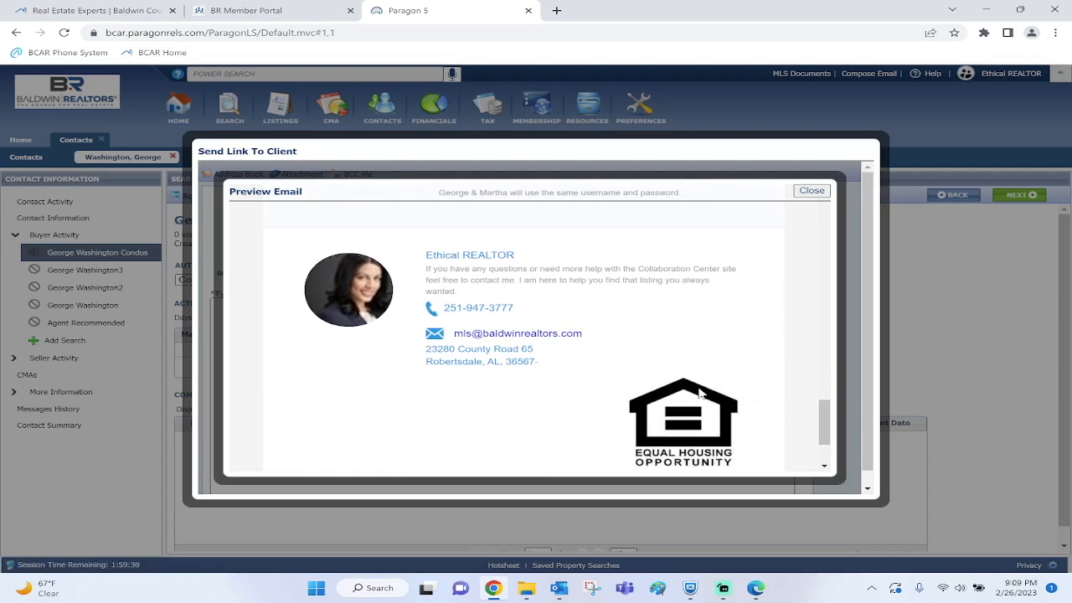
pyautogui.scroll(-2, 796, 288)
pyautogui.scroll(-1, 796, 288)
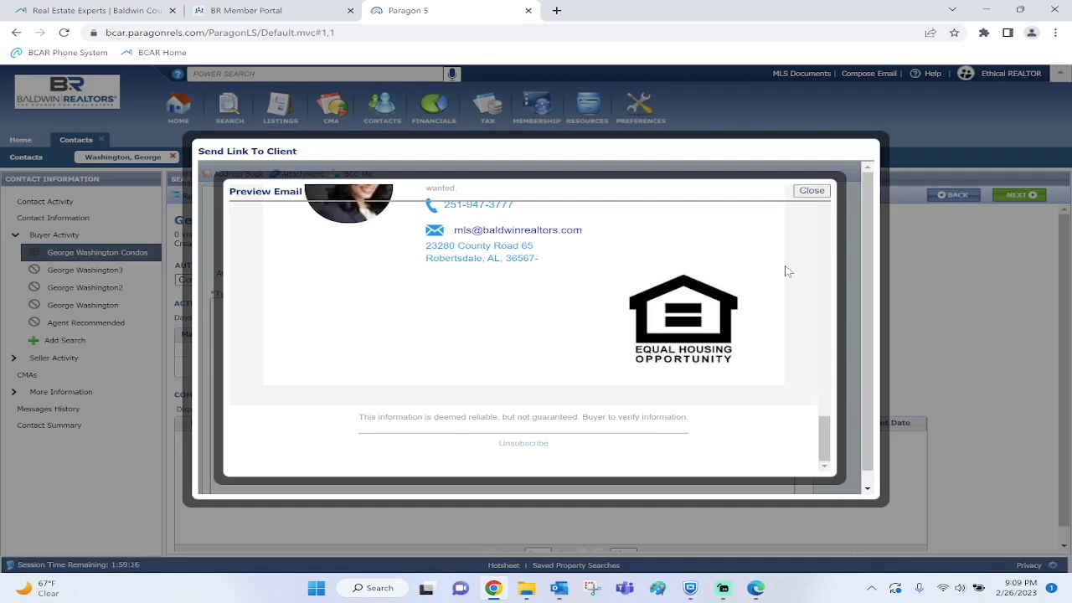
pyautogui.click(811, 191)
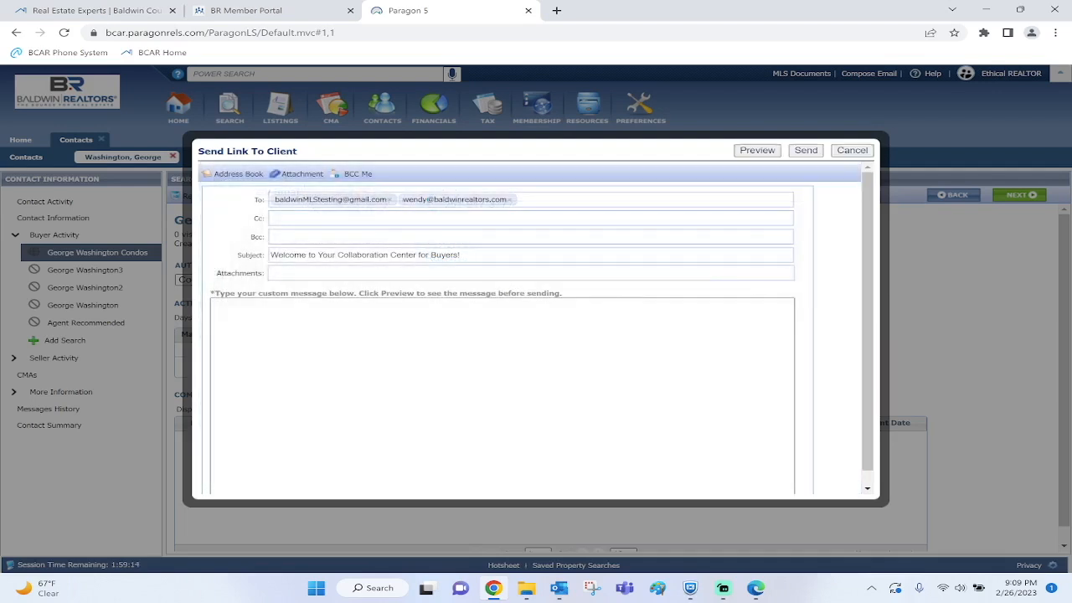
# Enter 'TESTING' as the custom message and check it appears in the email preview
pyautogui.click(419, 351)
pyautogui.write('TESTING')
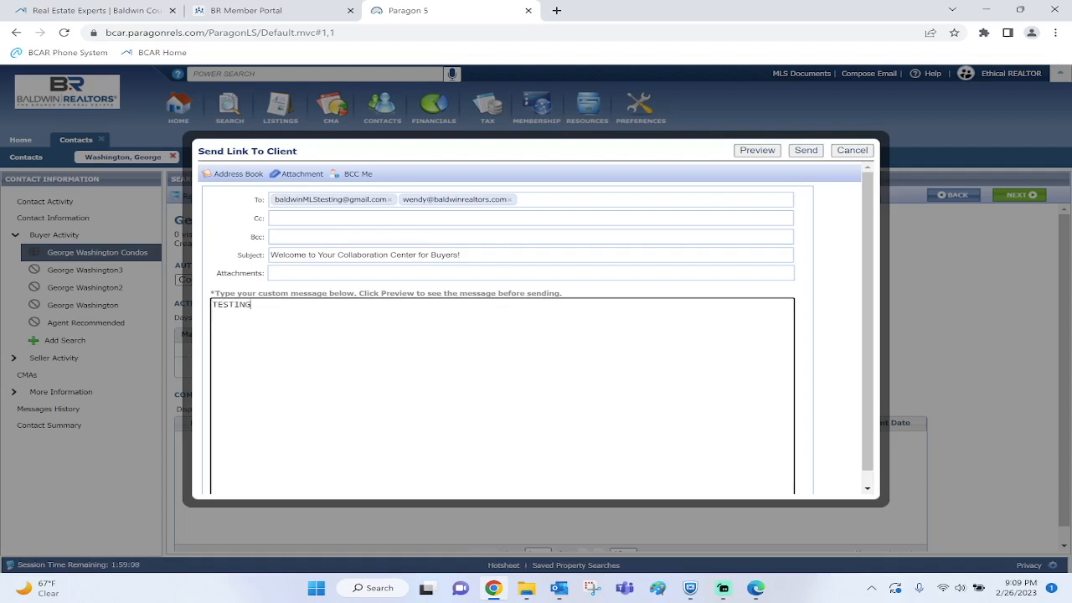
pyautogui.click(757, 151)
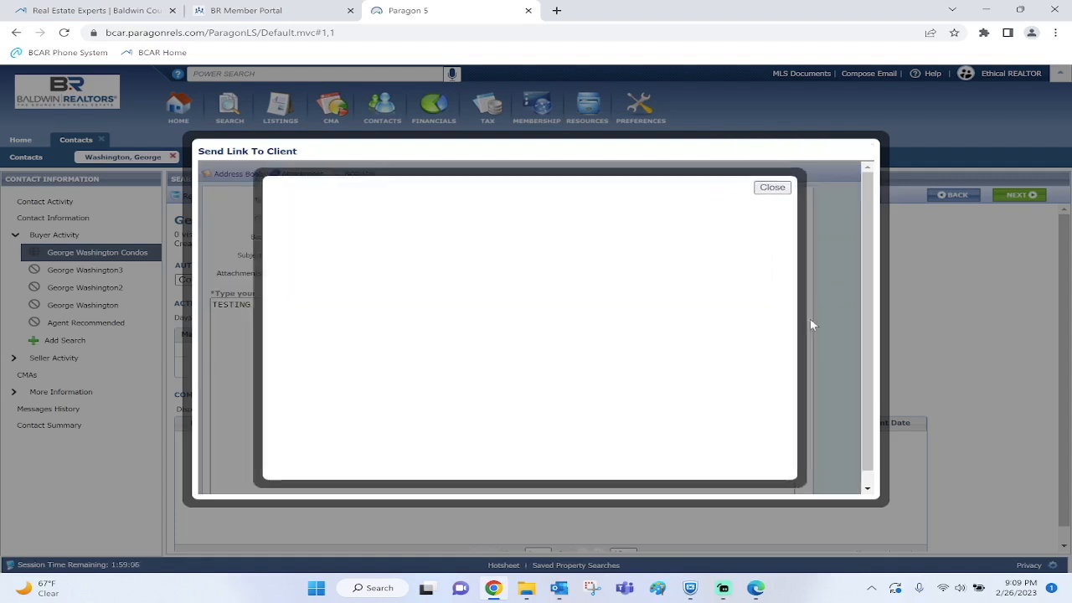
pyautogui.scroll(-2, 801, 306)
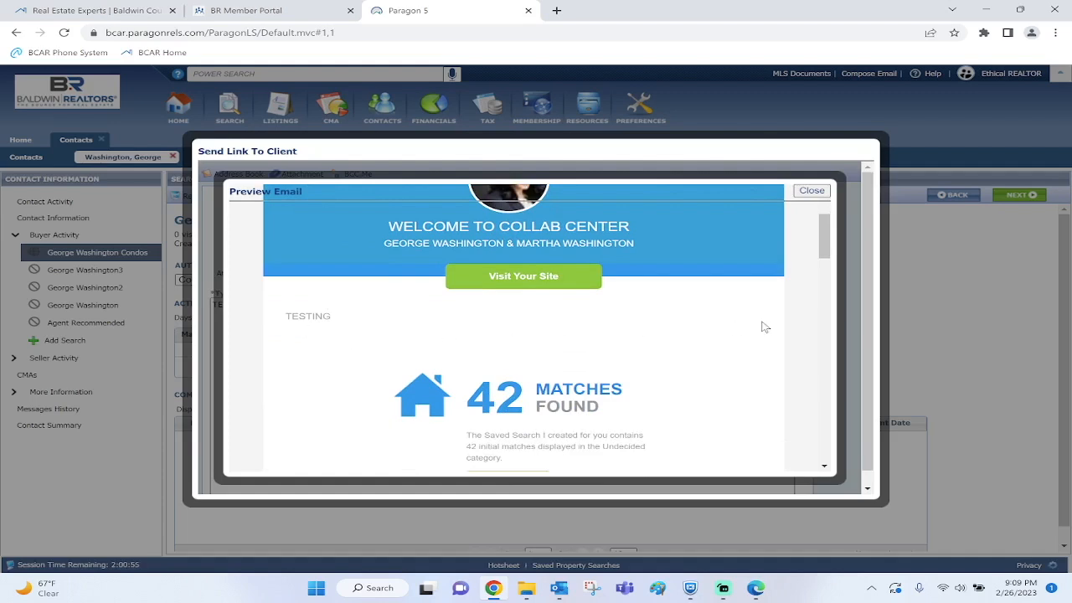
pyautogui.click(811, 191)
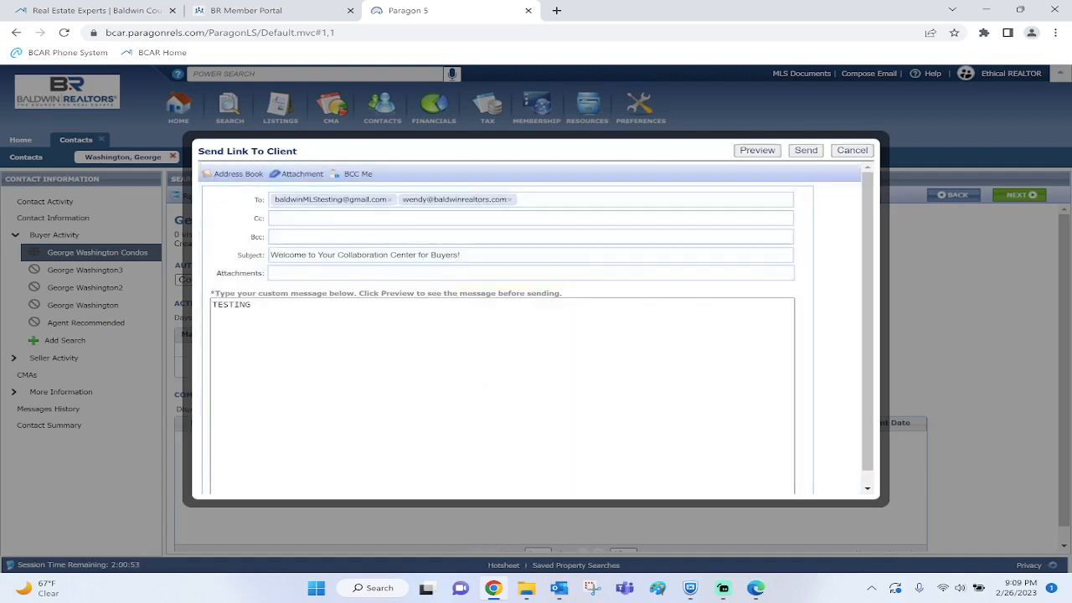
# Send the client's welcome invitation email, review the Email Sent copy, and close it
pyautogui.click(806, 150)
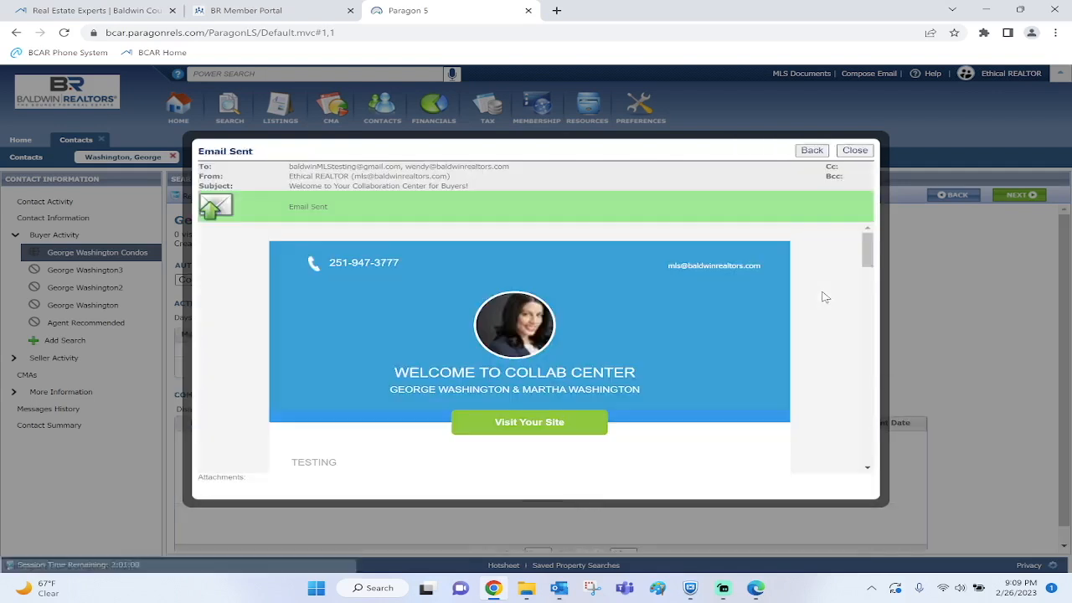
pyautogui.scroll(-6, 806, 302)
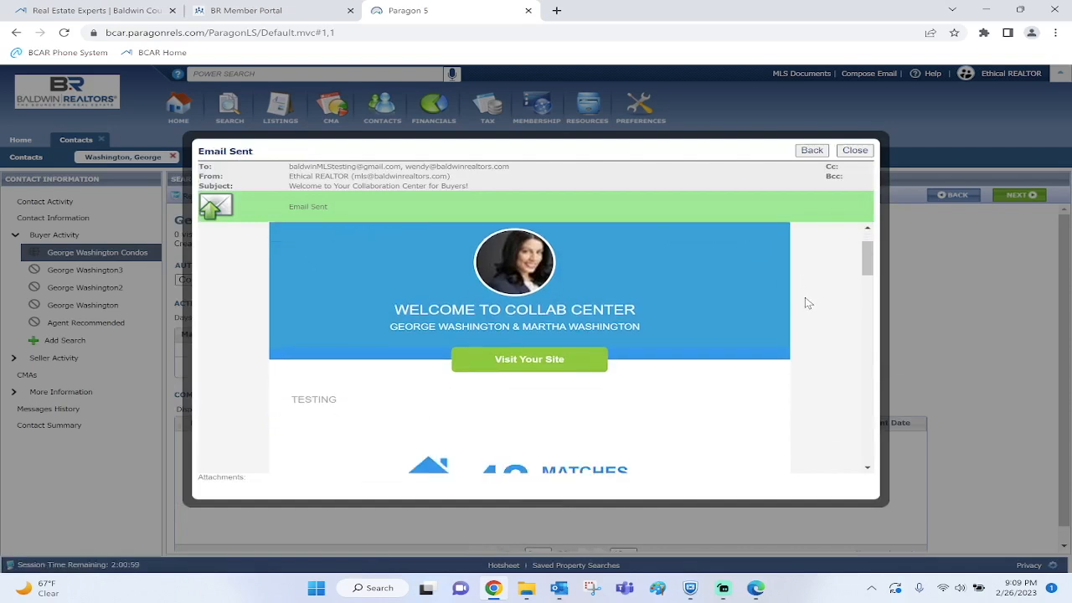
pyautogui.scroll(-8, 809, 302)
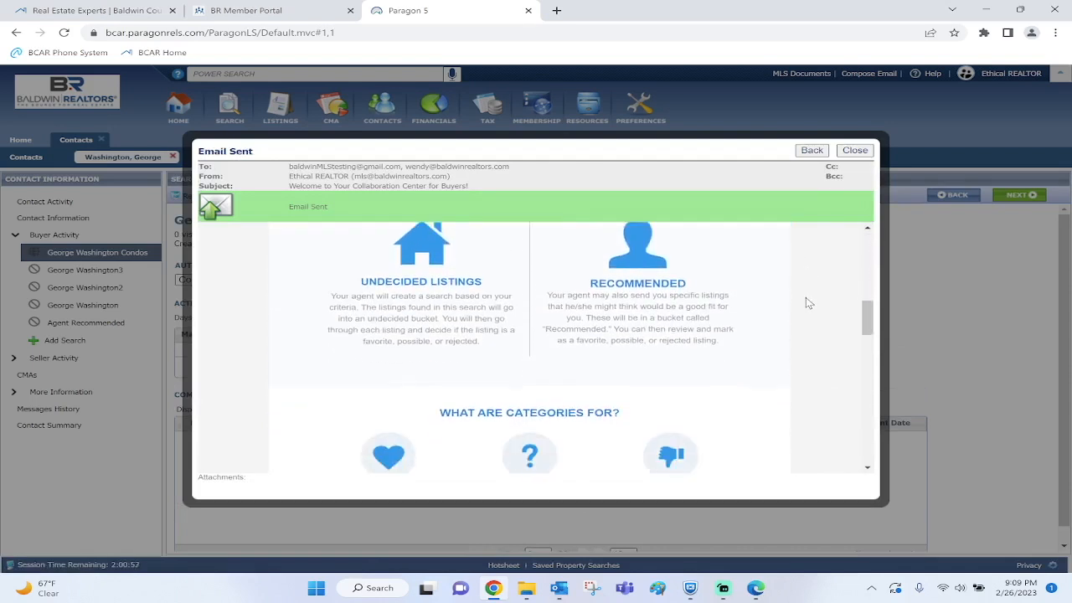
pyautogui.scroll(-8, 809, 302)
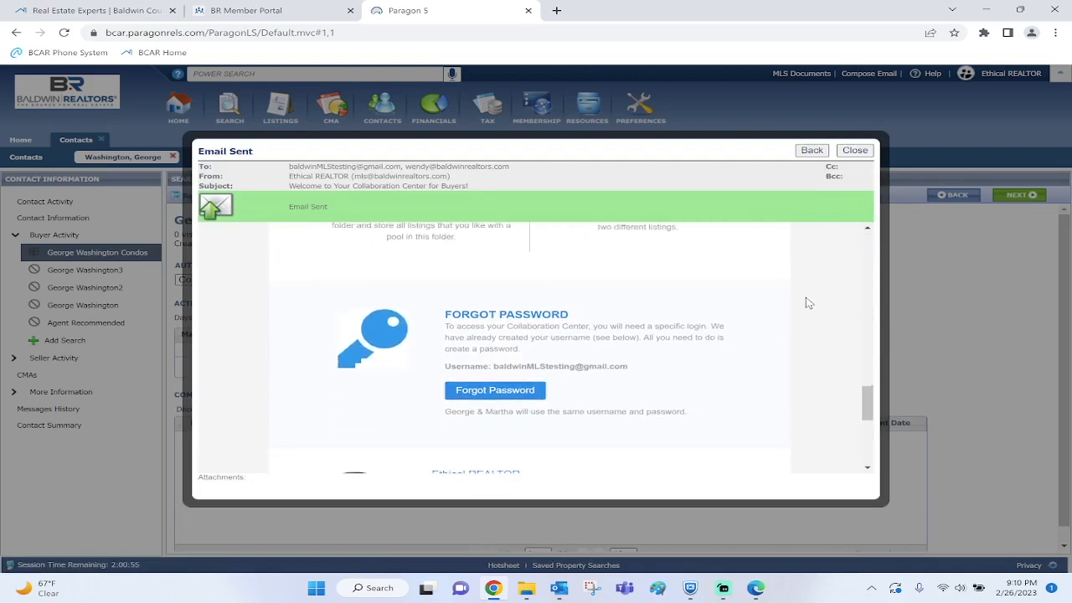
pyautogui.click(856, 151)
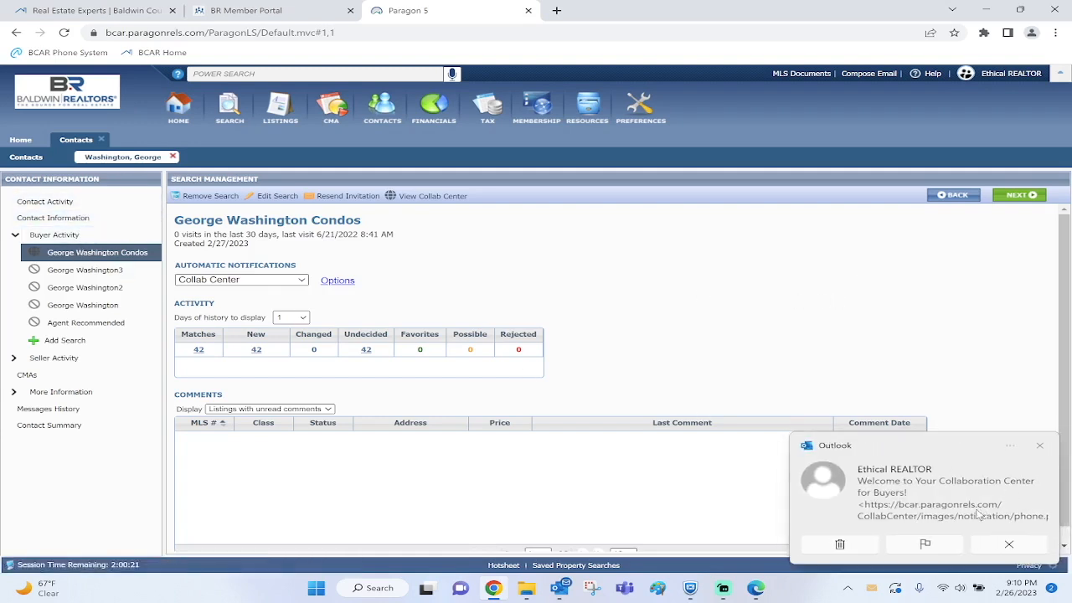
# Dismiss the Outlook toast, close the client's contact sub-tab, and view their Collaboration Center dashboard
pyautogui.click(1039, 448)
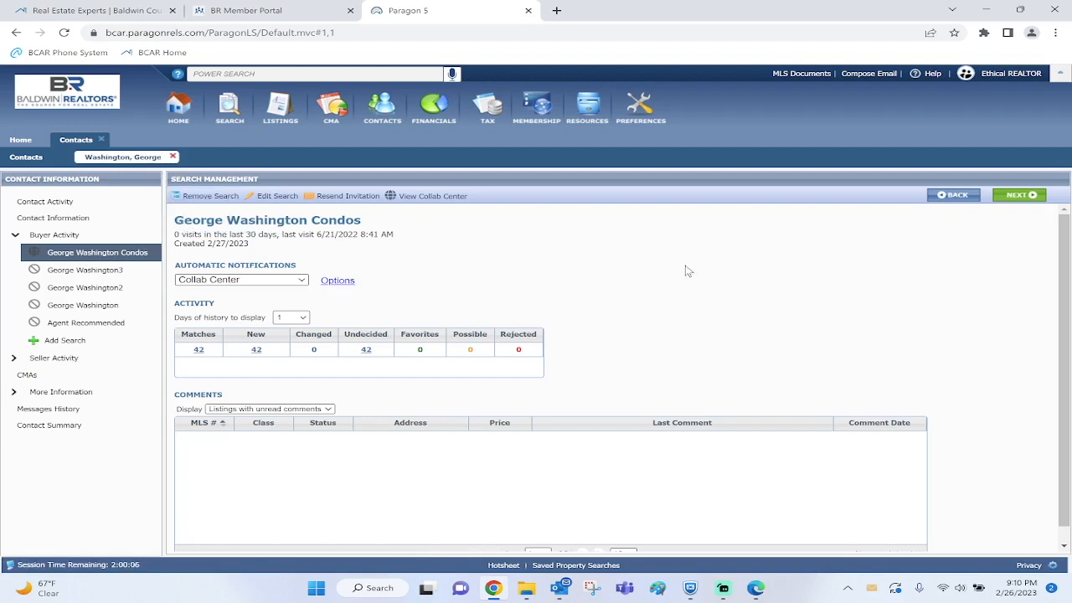
pyautogui.click(173, 158)
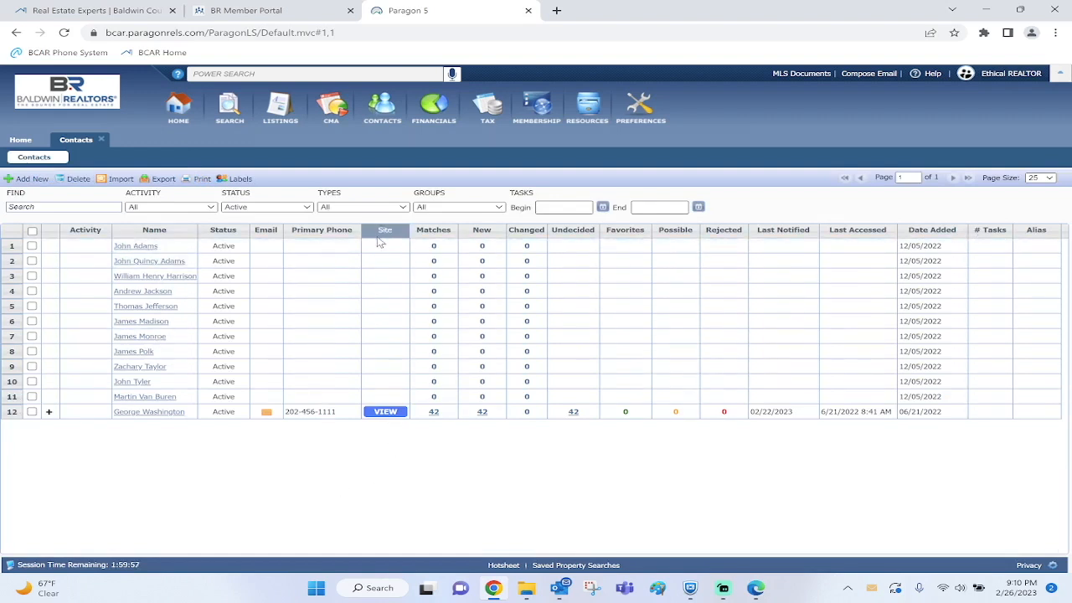
pyautogui.click(385, 416)
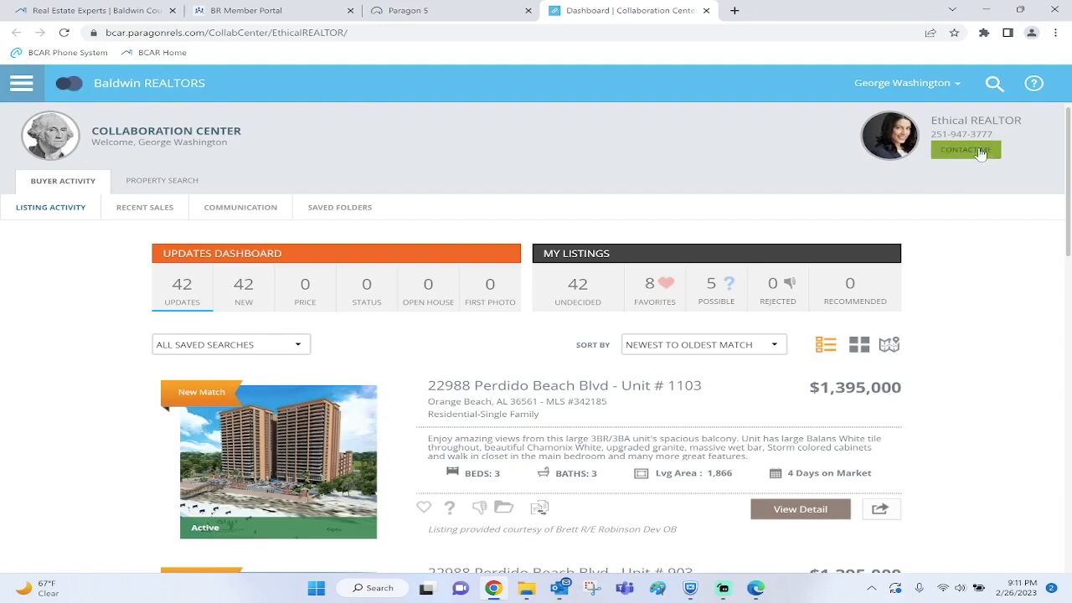
pyautogui.click(911, 86)
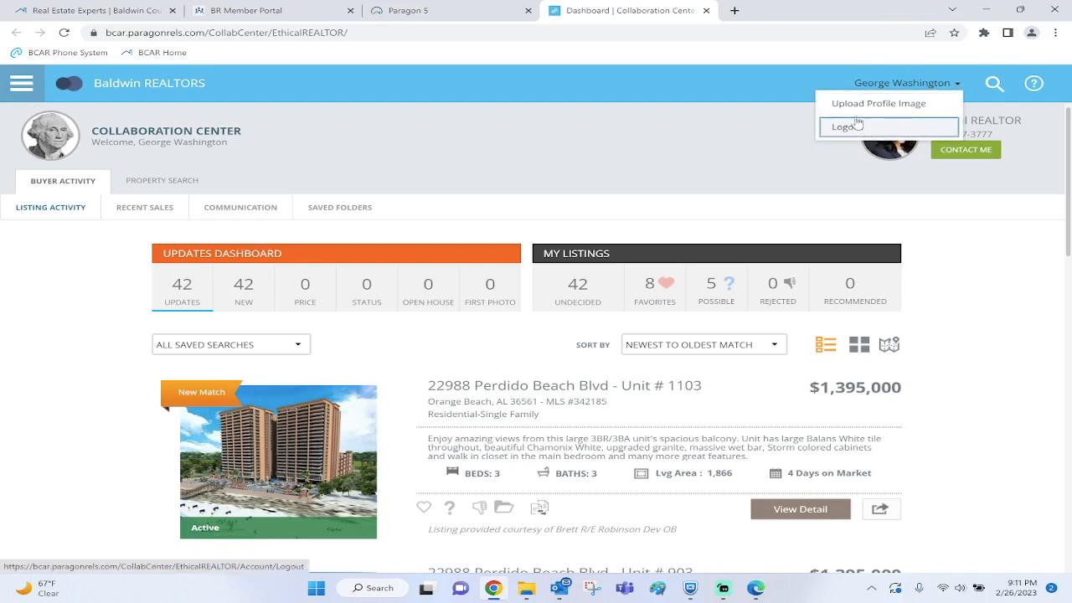
pyautogui.click(634, 125)
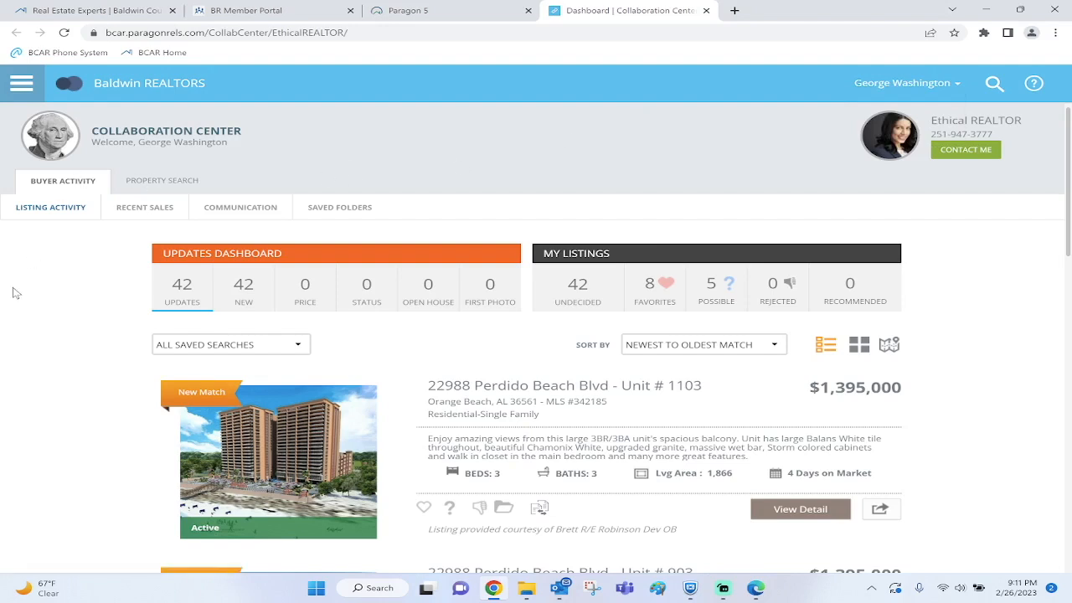
pyautogui.scroll(-1, 12, 292)
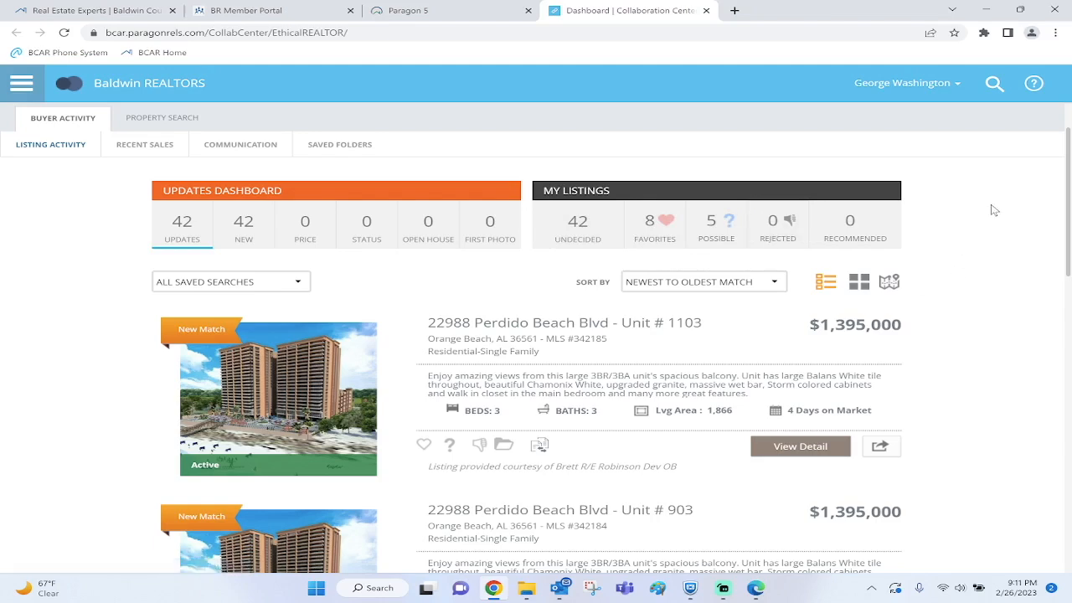
pyautogui.scroll(-2, 994, 210)
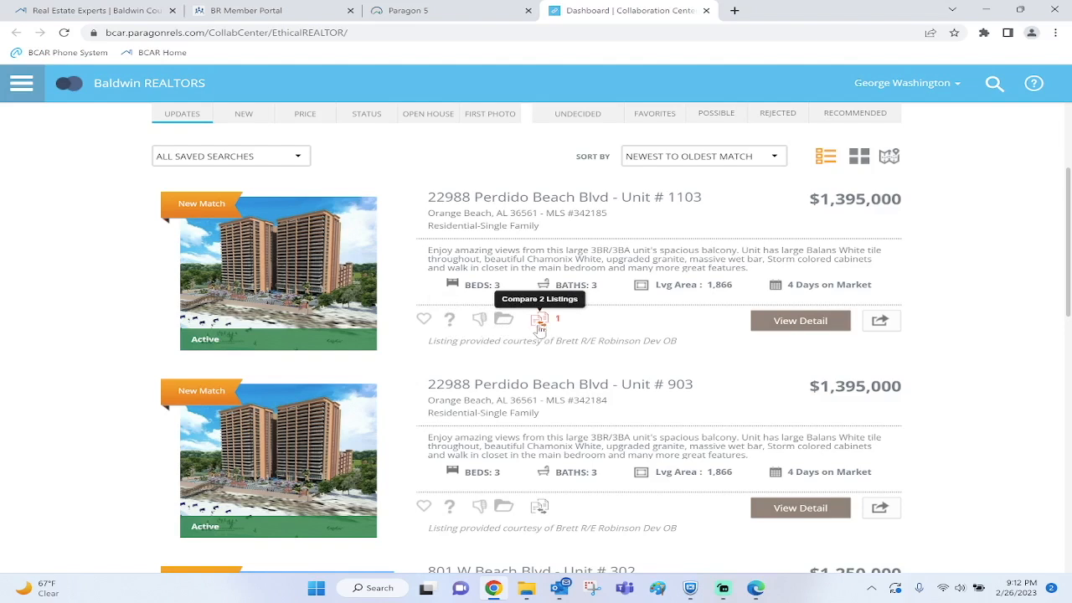
pyautogui.click(539, 509)
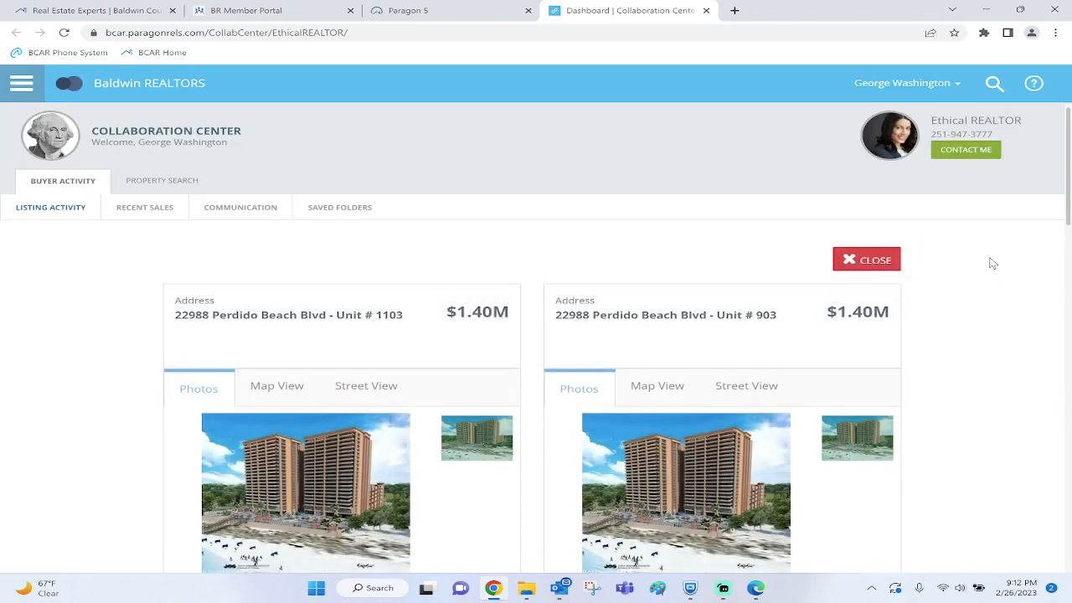
# Review the Unit #1103 vs #903 comparison and close it, returning to the dashboard
pyautogui.scroll(-3, 993, 263)
pyautogui.scroll(-5, 992, 263)
pyautogui.scroll(-3, 992, 263)
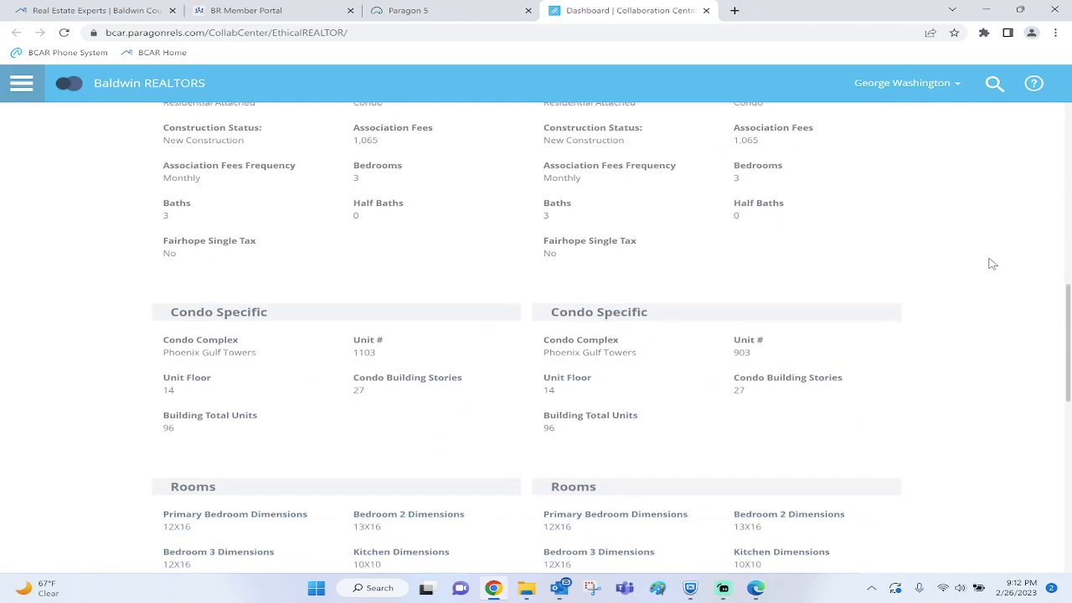
pyautogui.scroll(-2, 993, 263)
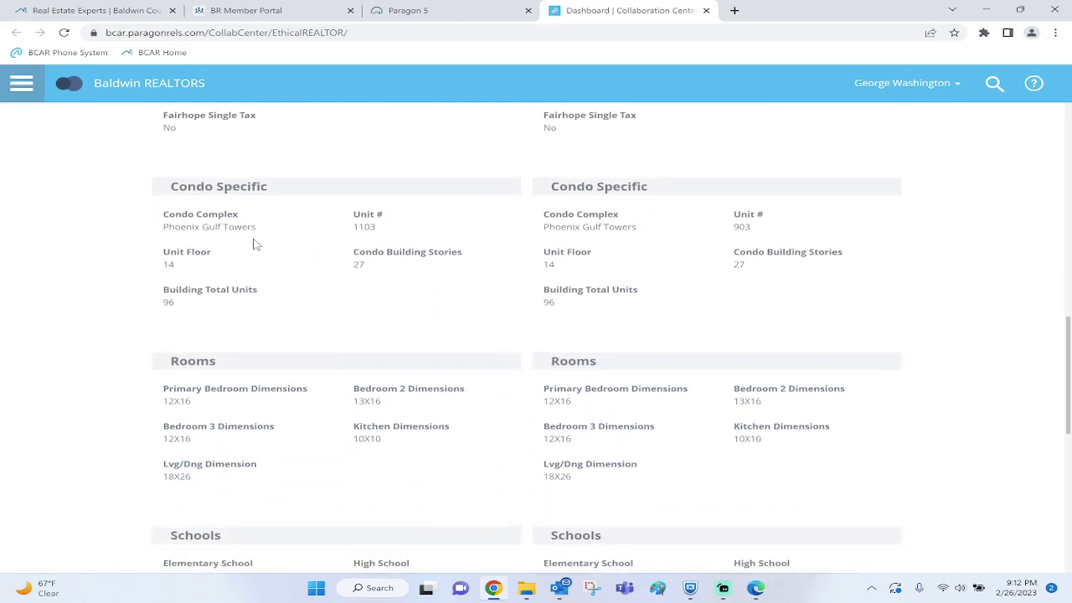
pyautogui.scroll(-5, 1011, 247)
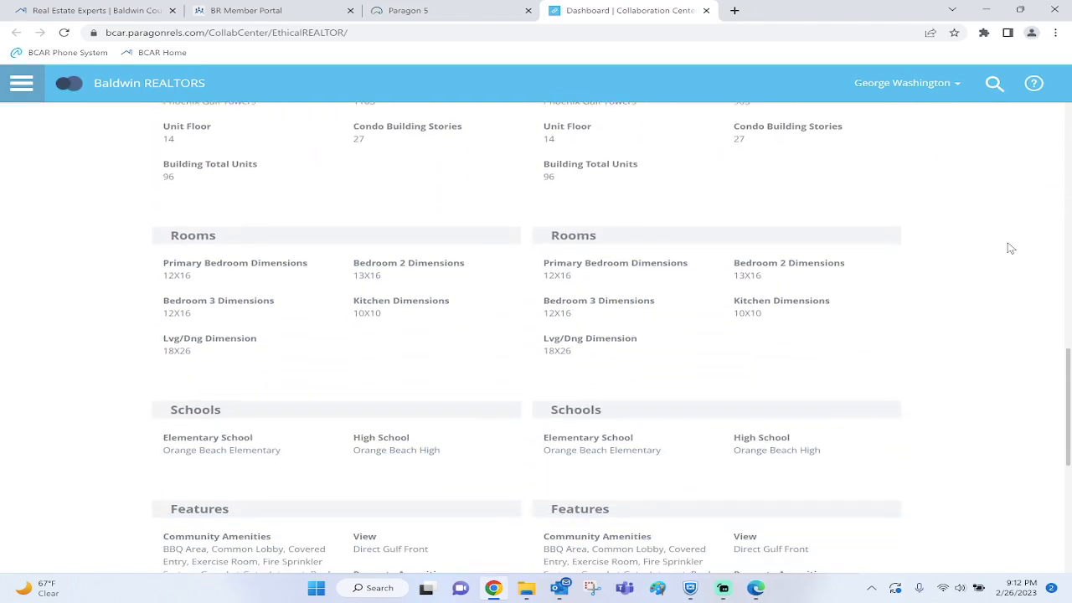
pyautogui.scroll(-2, 1010, 246)
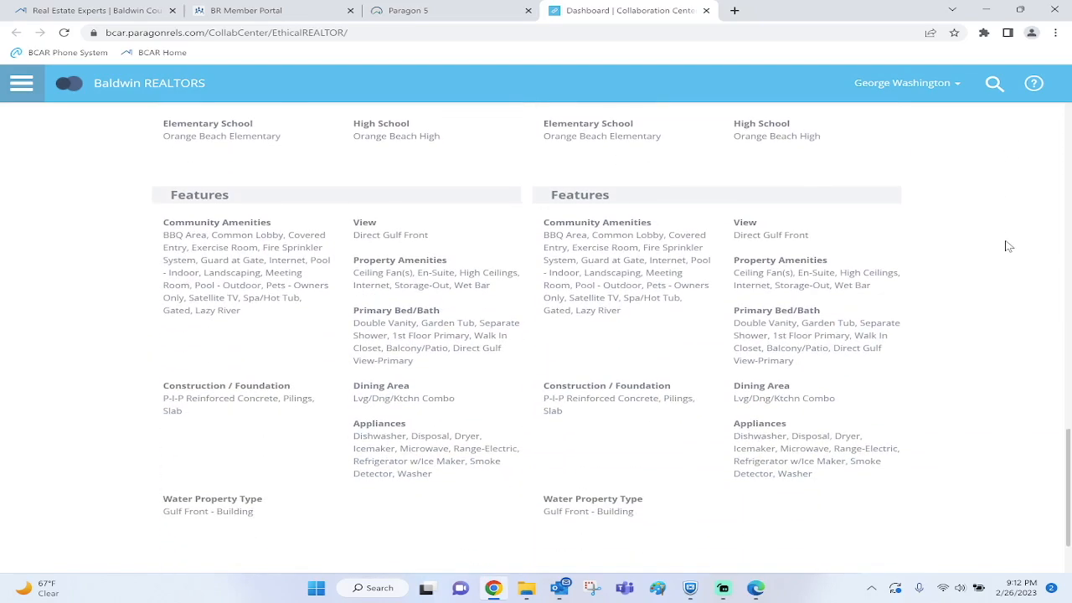
pyautogui.scroll(5, 1010, 246)
pyautogui.scroll(10, 1010, 246)
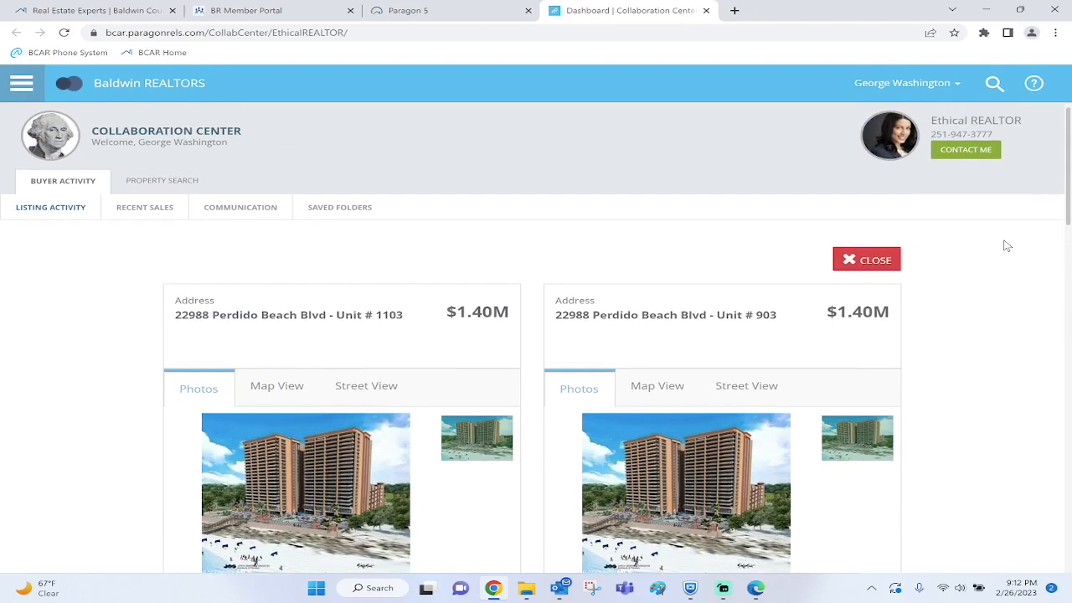
pyautogui.click(893, 260)
# Mark Unit #1103 as possible and open its $1,395,000 listing detail page
pyautogui.scroll(-2, 993, 251)
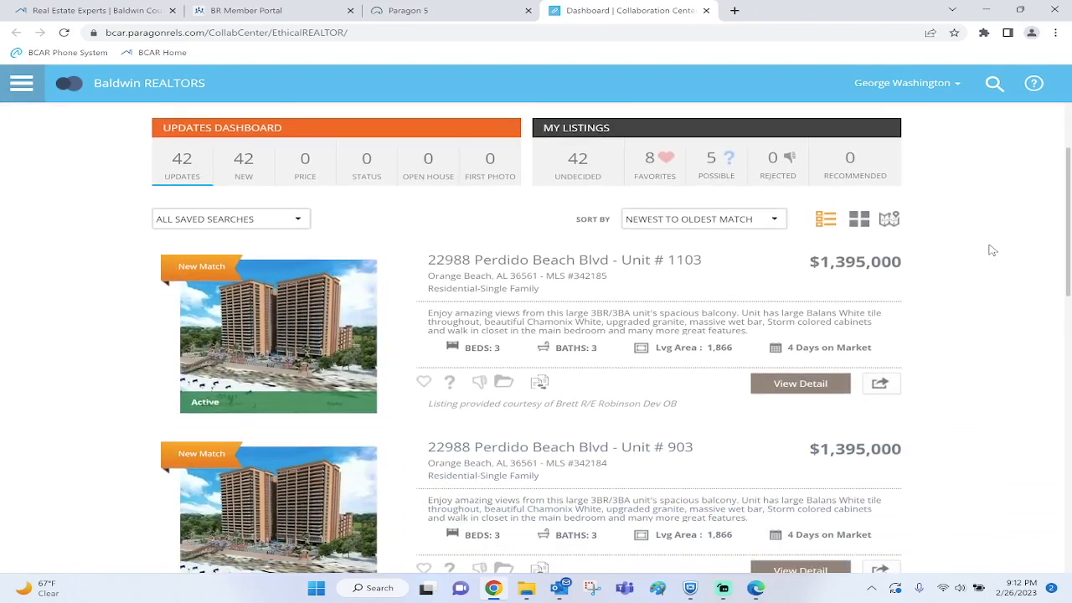
pyautogui.click(450, 320)
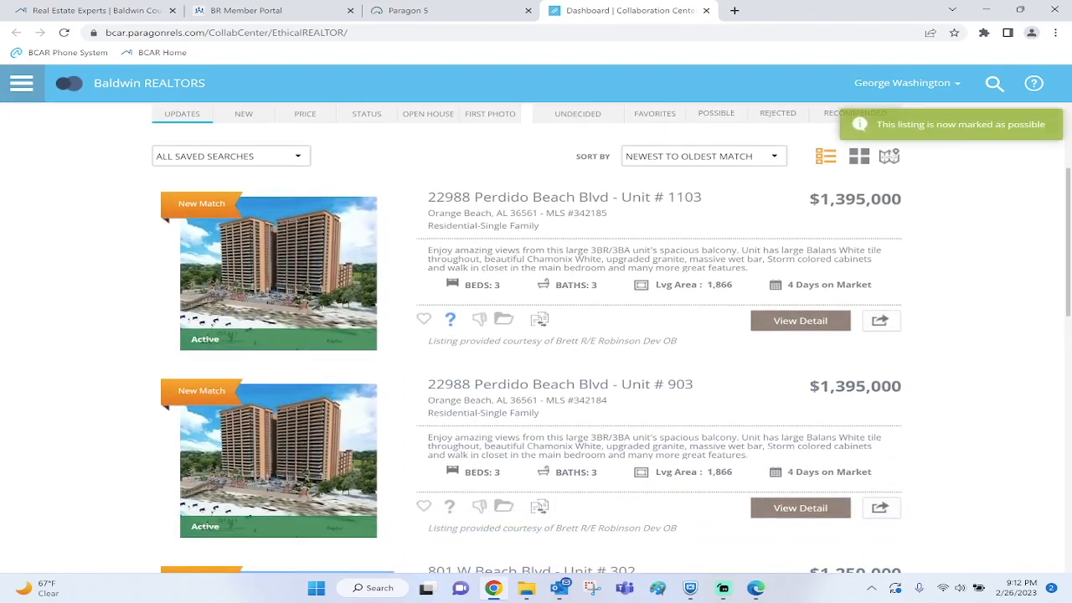
pyautogui.click(810, 329)
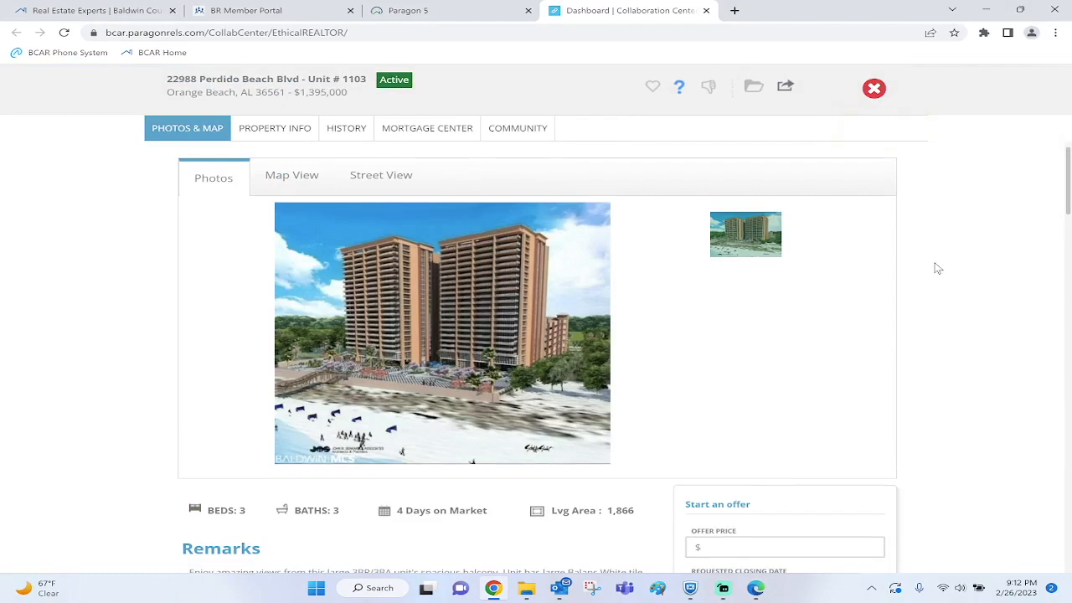
# Read through Unit #1103's details (3 beds, 3 baths, 1,866 living area), history, mortgage and community sections
pyautogui.scroll(-2, 935, 268)
pyautogui.scroll(-2, 939, 268)
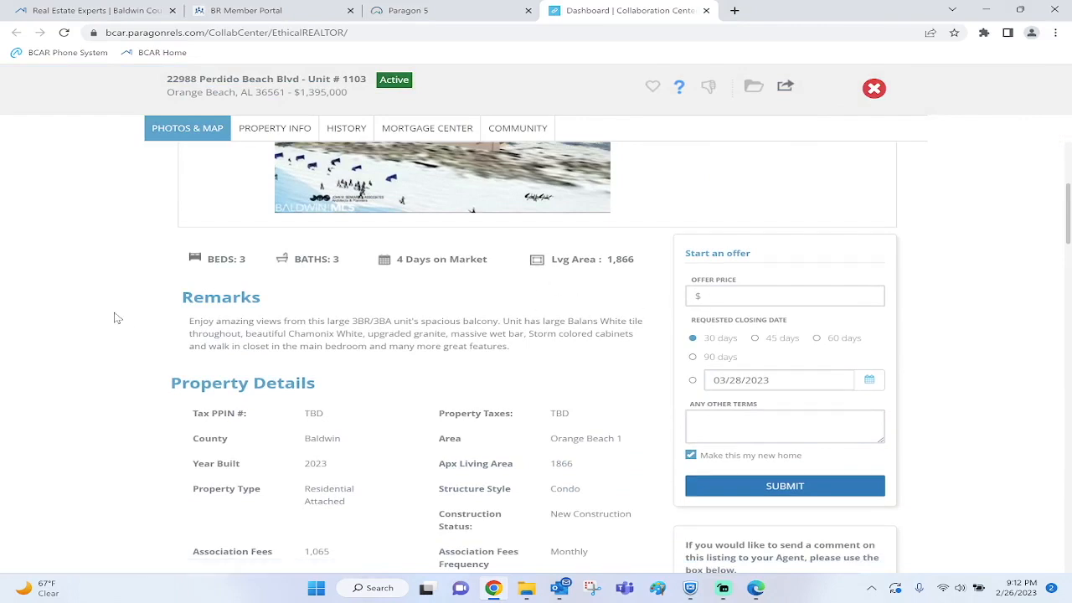
pyautogui.scroll(-2, 105, 324)
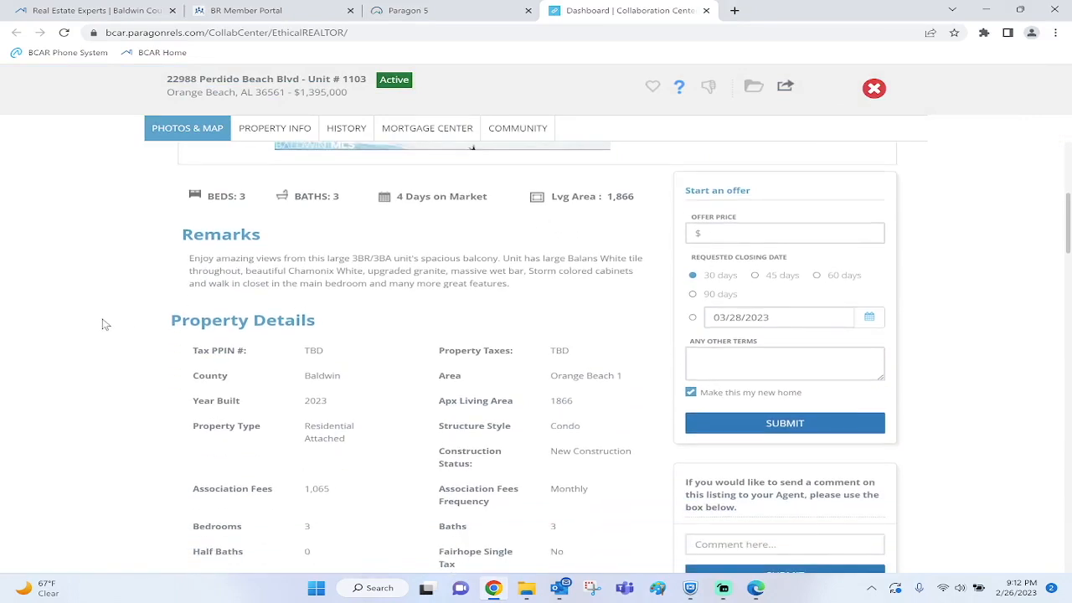
pyautogui.scroll(-3, 106, 324)
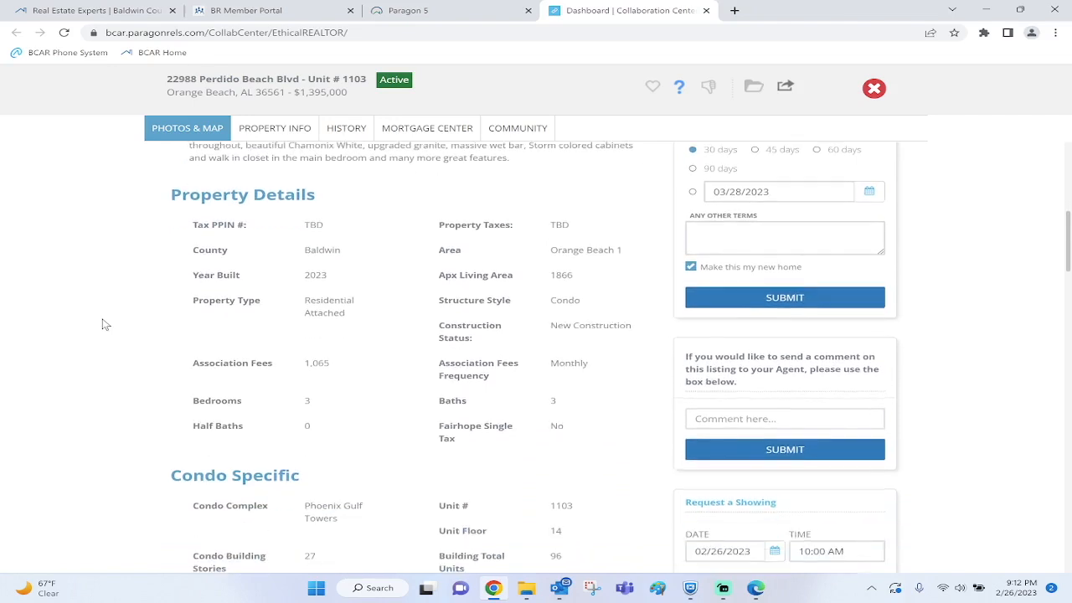
pyautogui.scroll(-4, 103, 324)
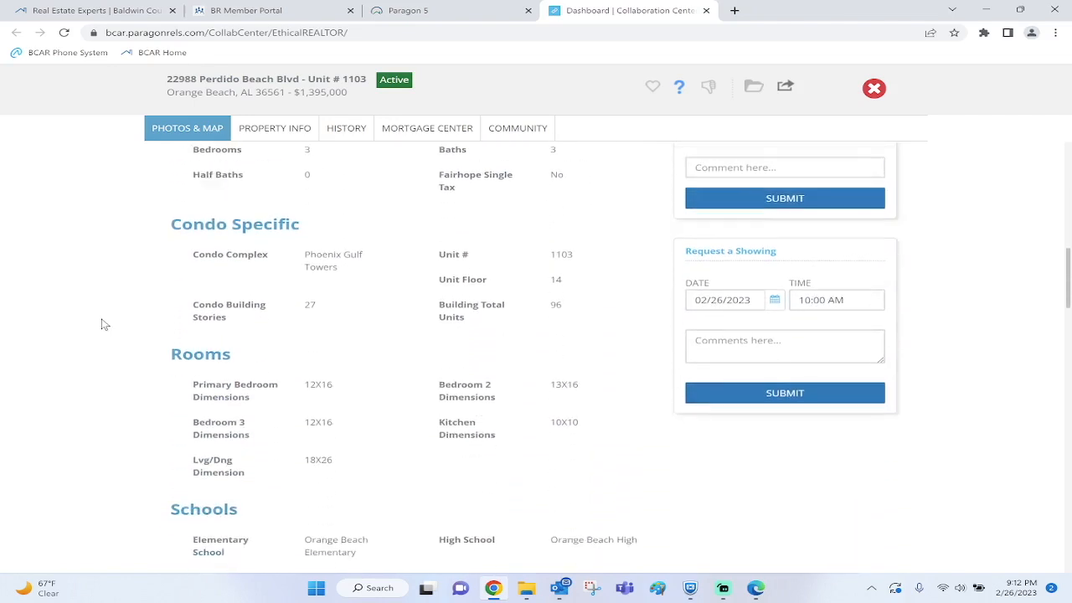
pyautogui.scroll(-3, 103, 325)
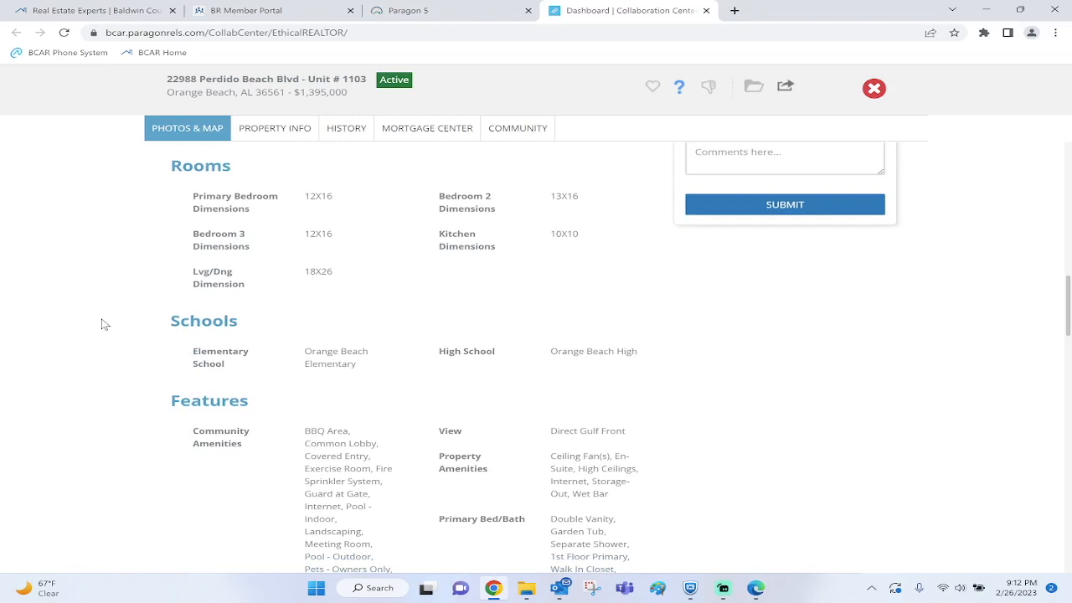
pyautogui.scroll(-5, 103, 324)
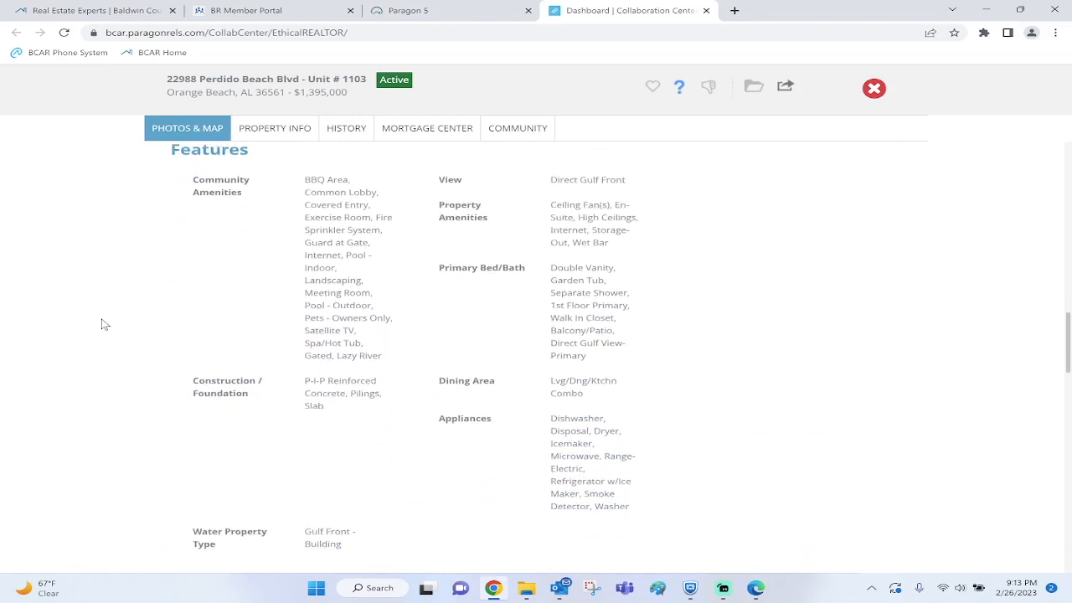
pyautogui.scroll(-2, 103, 324)
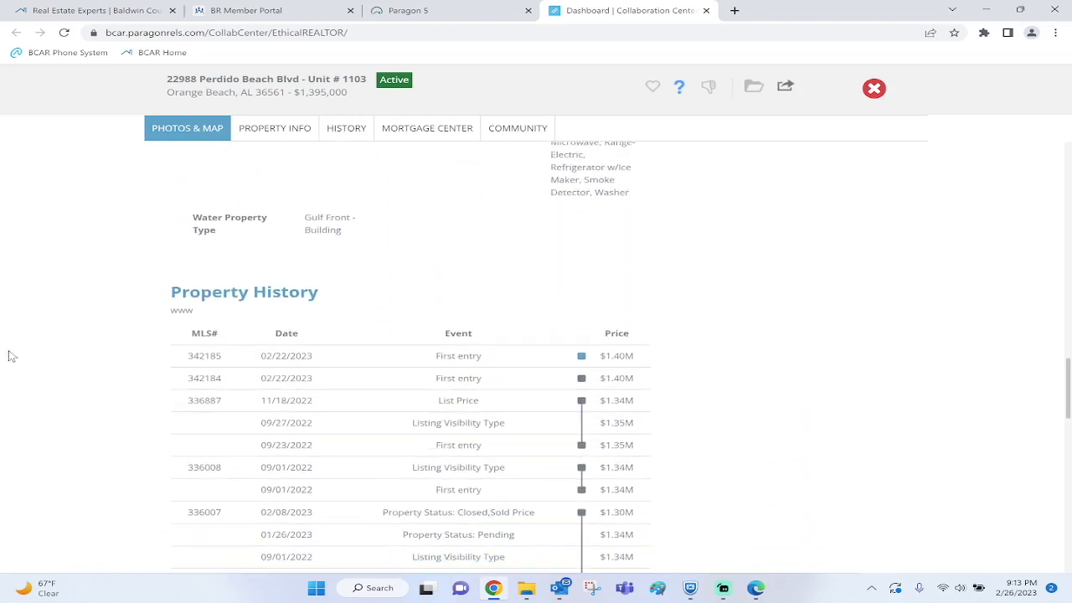
pyautogui.scroll(-1, 49, 338)
pyautogui.scroll(-1, 48, 338)
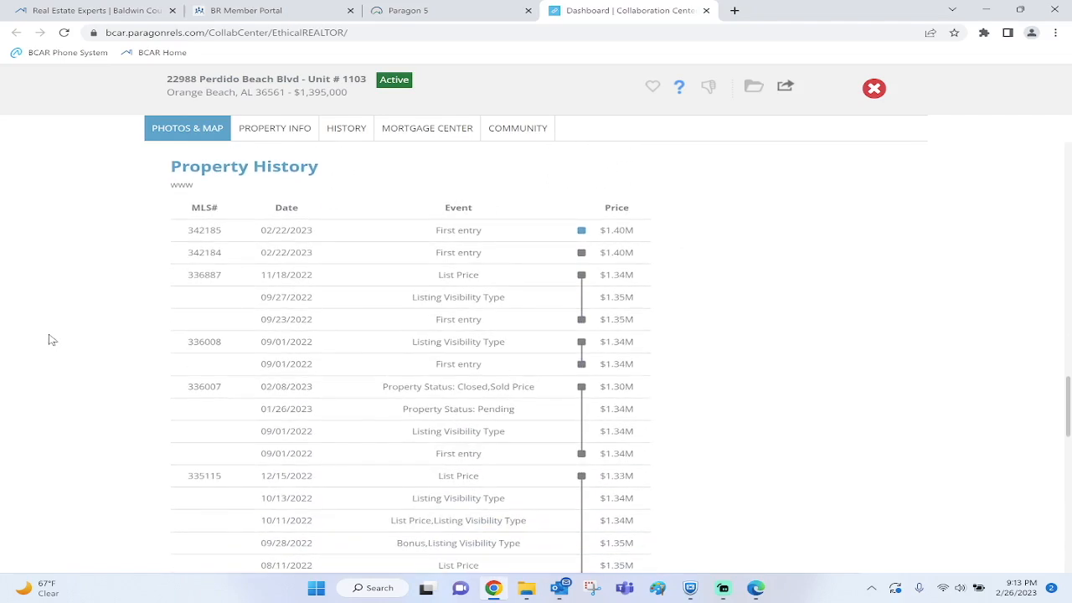
pyautogui.scroll(-3, 48, 339)
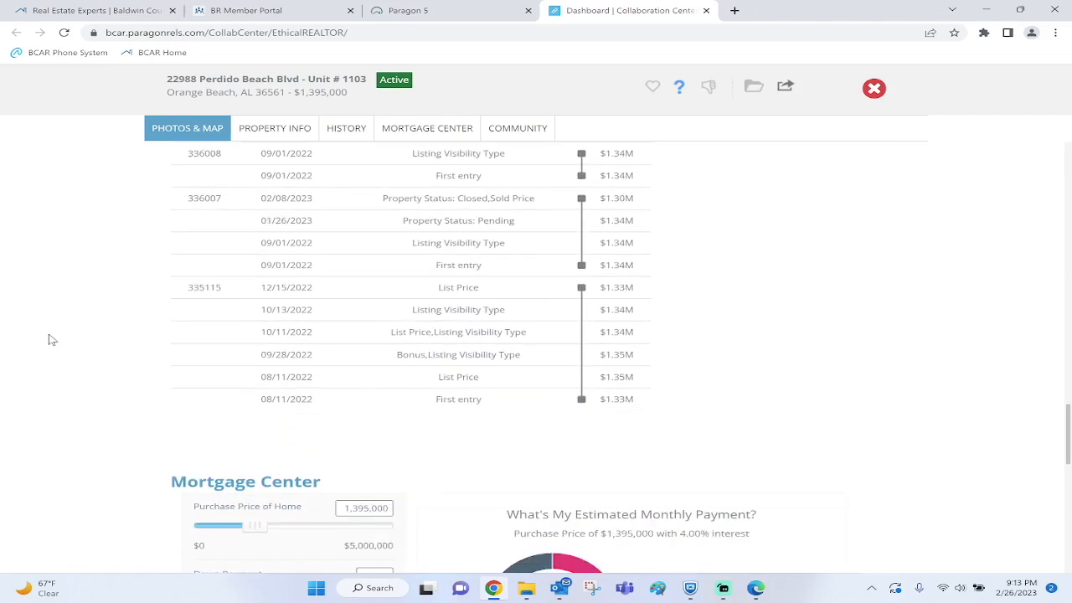
pyautogui.scroll(-3, 49, 339)
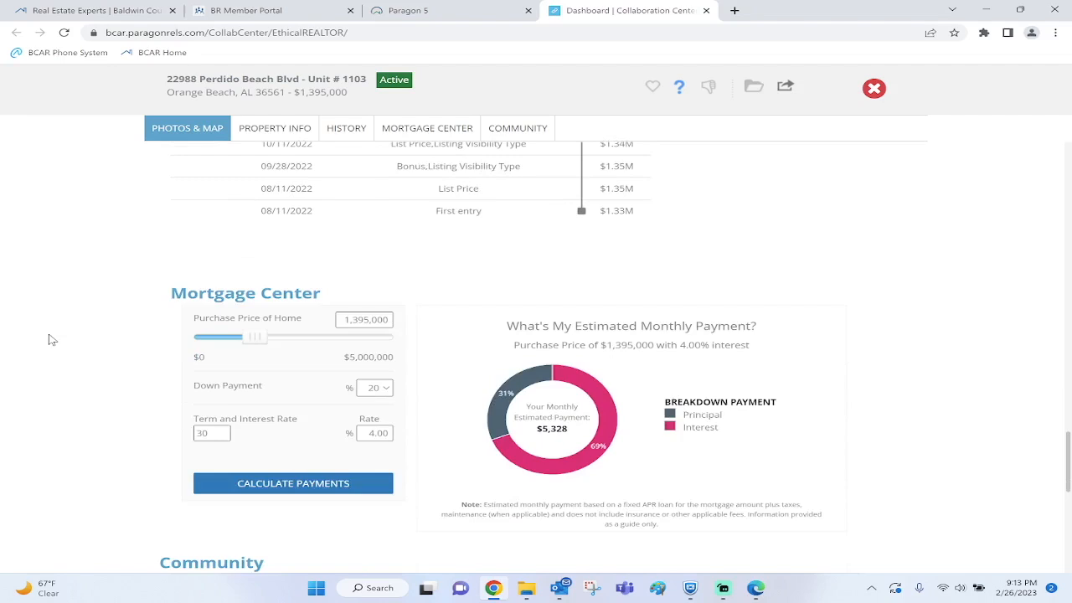
pyautogui.scroll(-1, 49, 339)
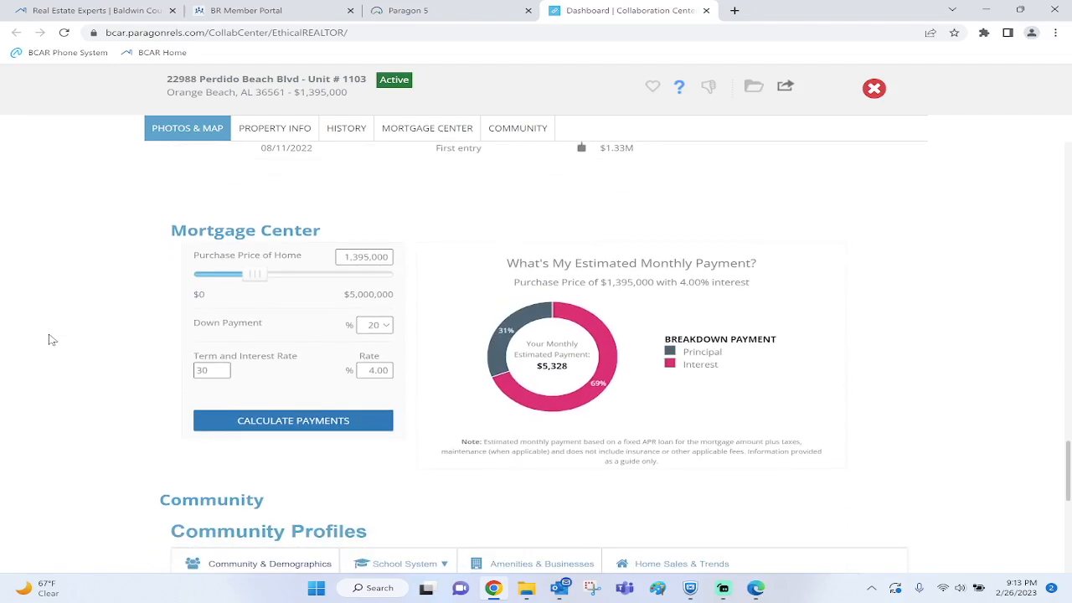
pyautogui.scroll(-4, 52, 339)
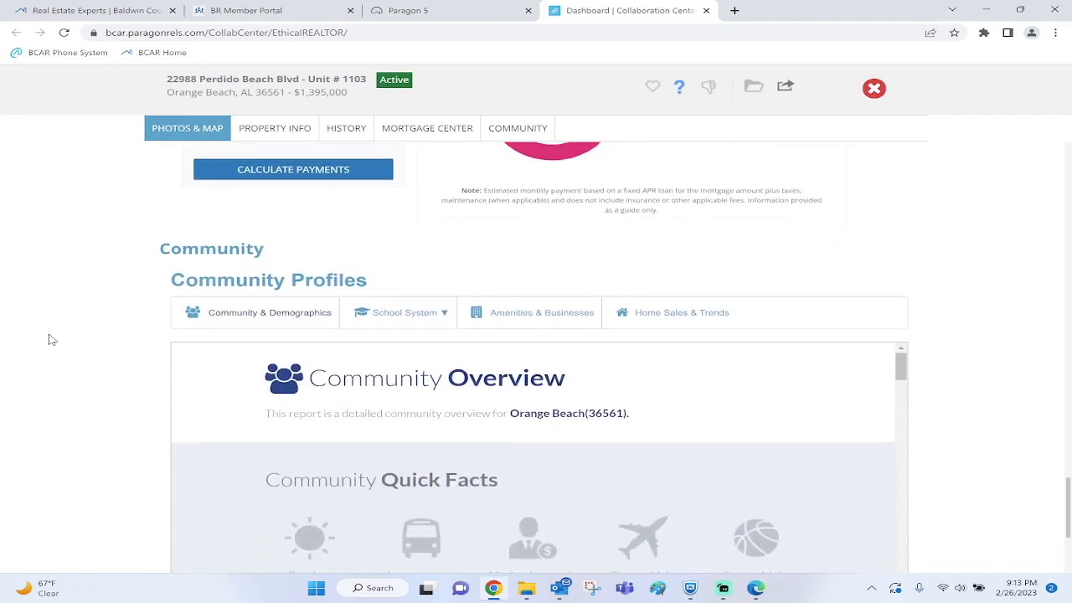
pyautogui.scroll(-1, 50, 339)
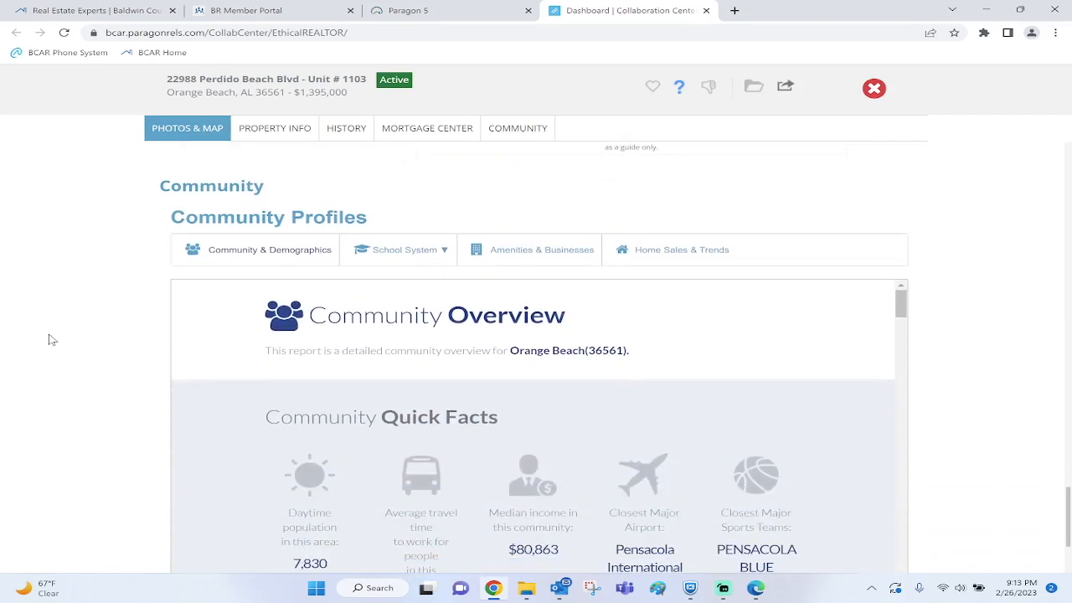
pyautogui.scroll(-2, 52, 339)
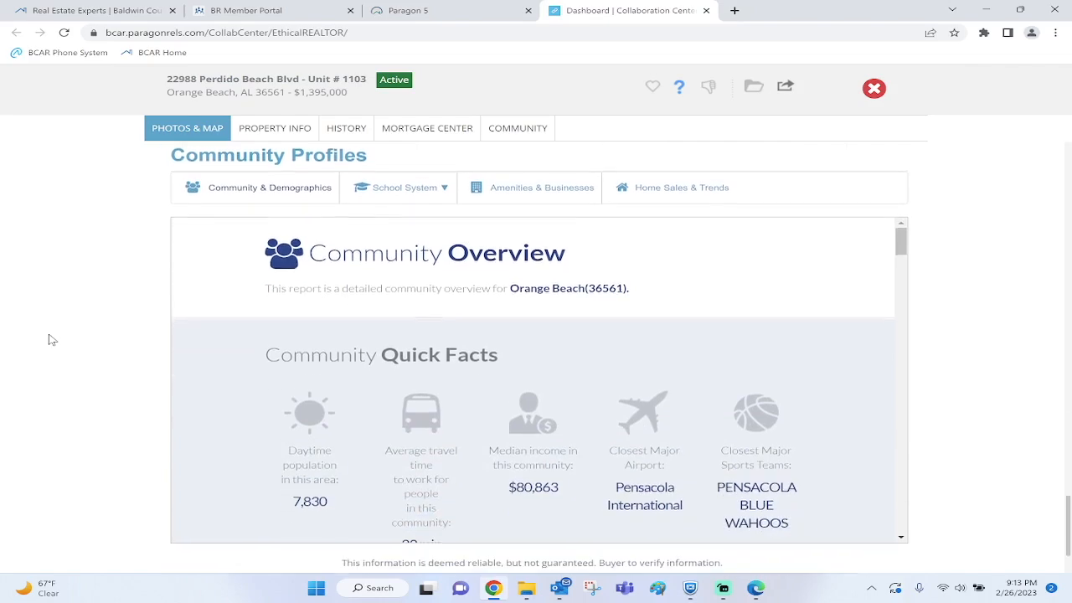
pyautogui.scroll(10, 52, 339)
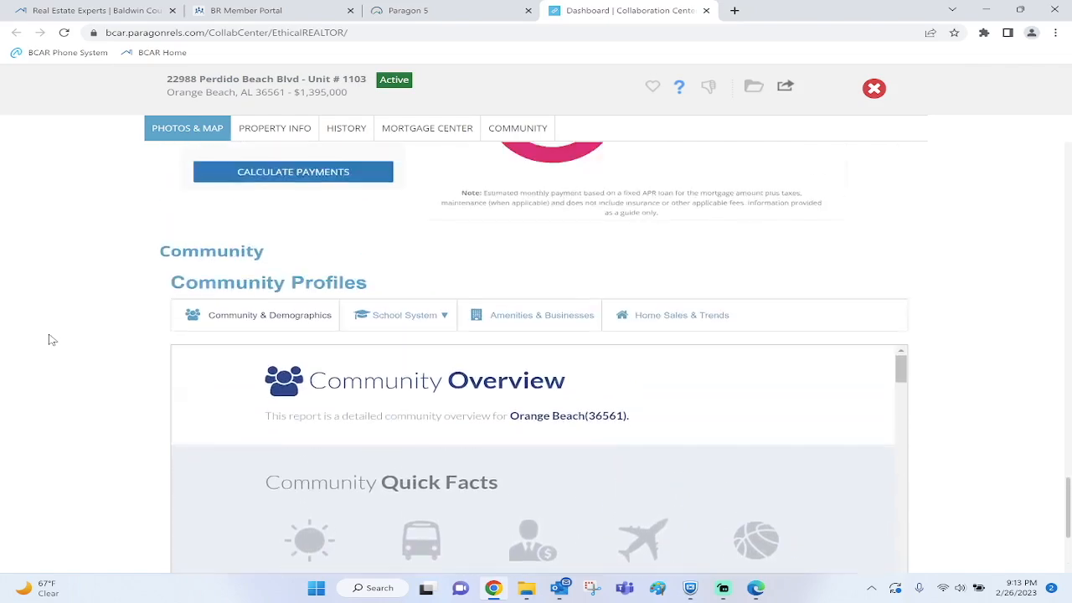
pyautogui.scroll(15, 52, 339)
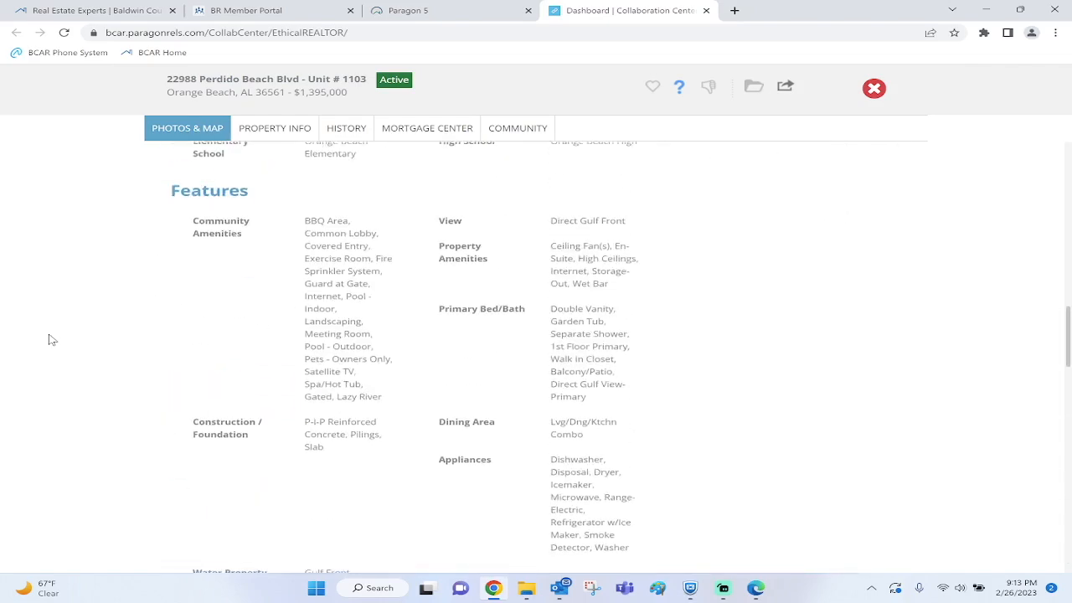
pyautogui.scroll(4, 52, 340)
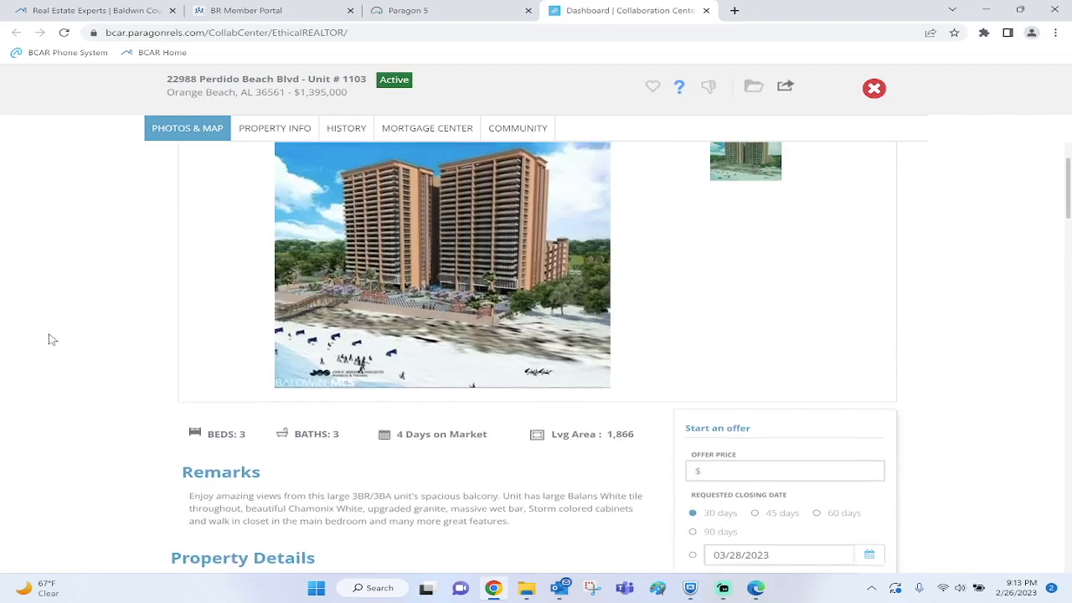
# Close Unit #1103's details, mark Unit #903 as possible, and favorite Unit #302
pyautogui.click(874, 89)
pyautogui.scroll(-2, 980, 283)
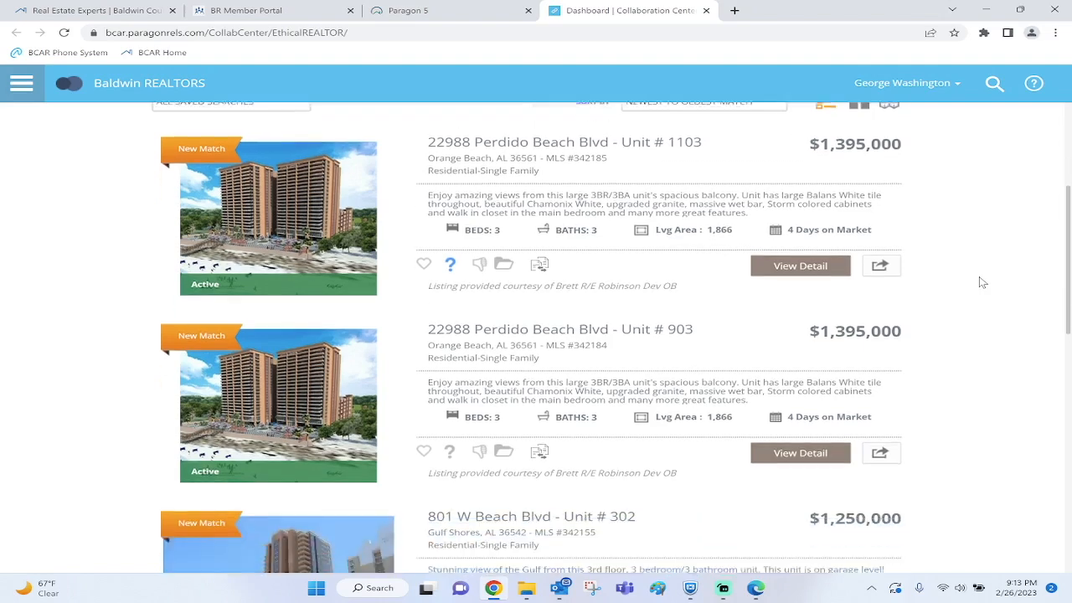
pyautogui.click(451, 322)
pyautogui.scroll(-2, 641, 320)
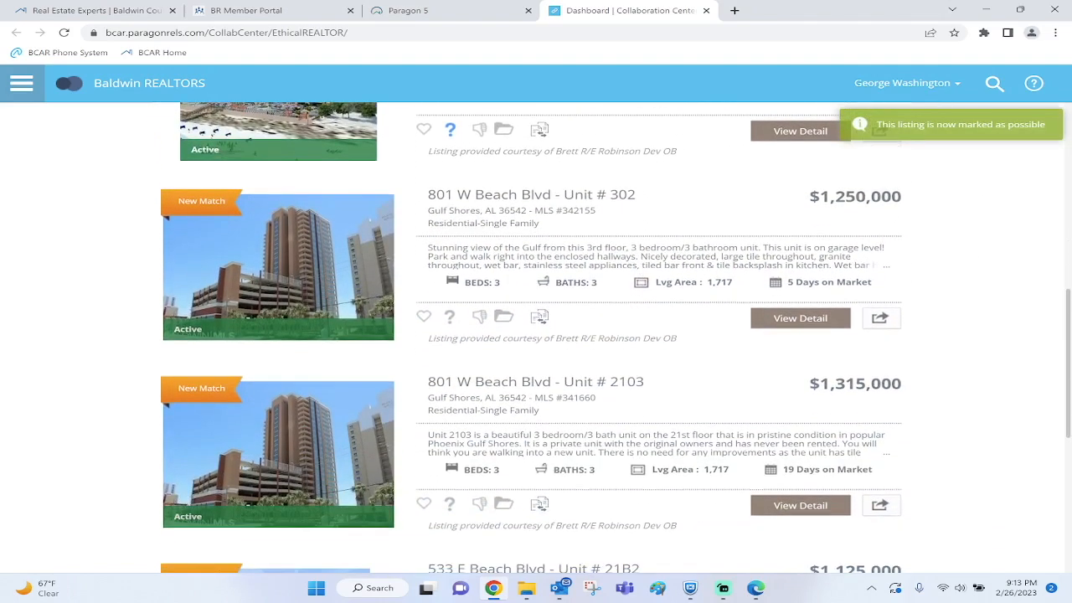
pyautogui.click(424, 317)
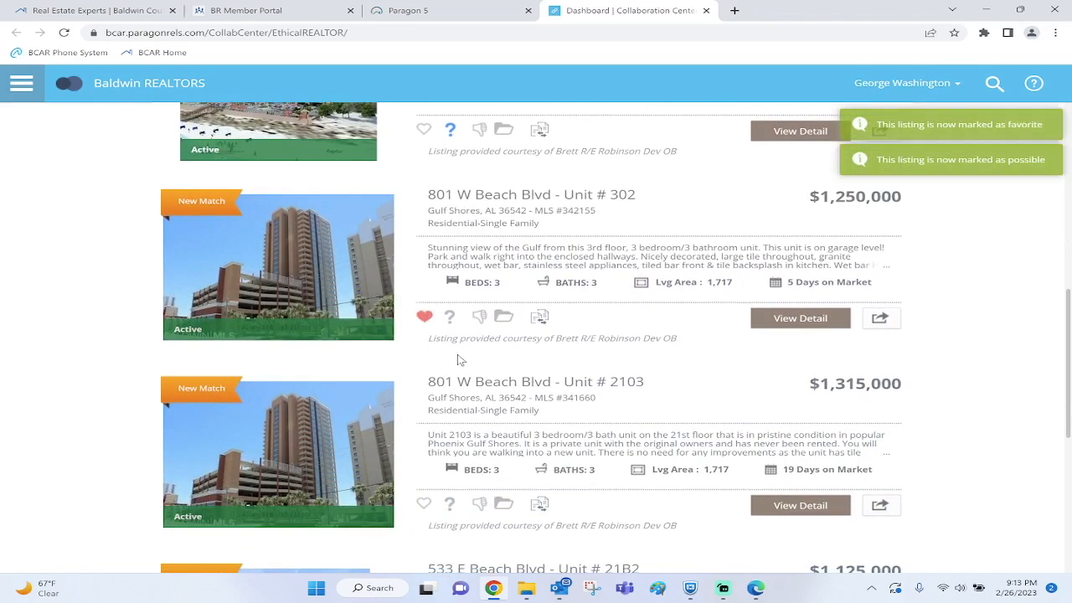
pyautogui.scroll(-3, 553, 344)
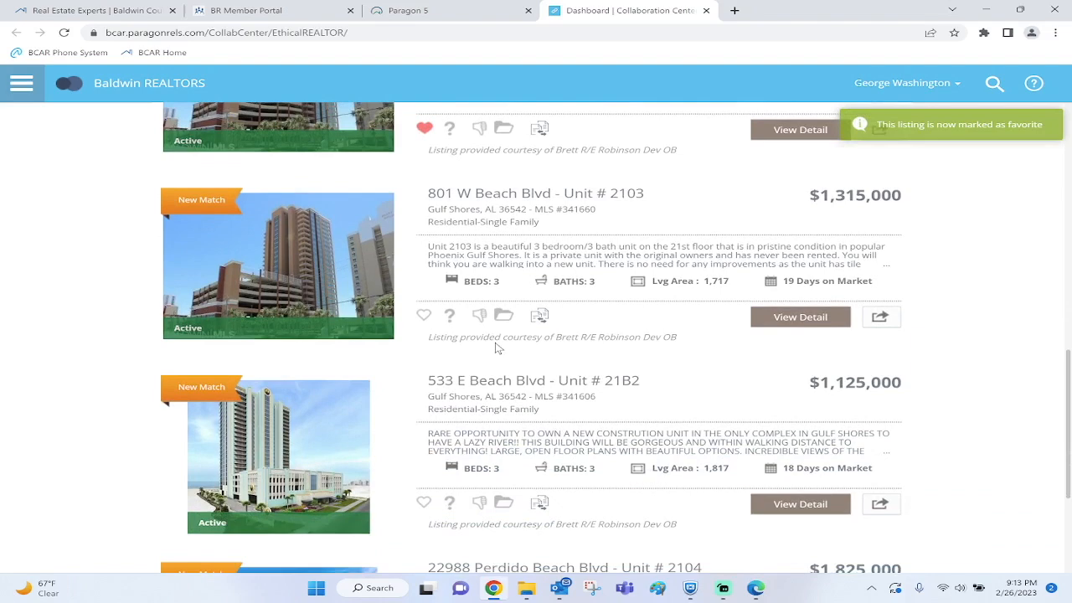
pyautogui.click(423, 315)
pyautogui.scroll(-2, 582, 332)
pyautogui.scroll(-1, 660, 564)
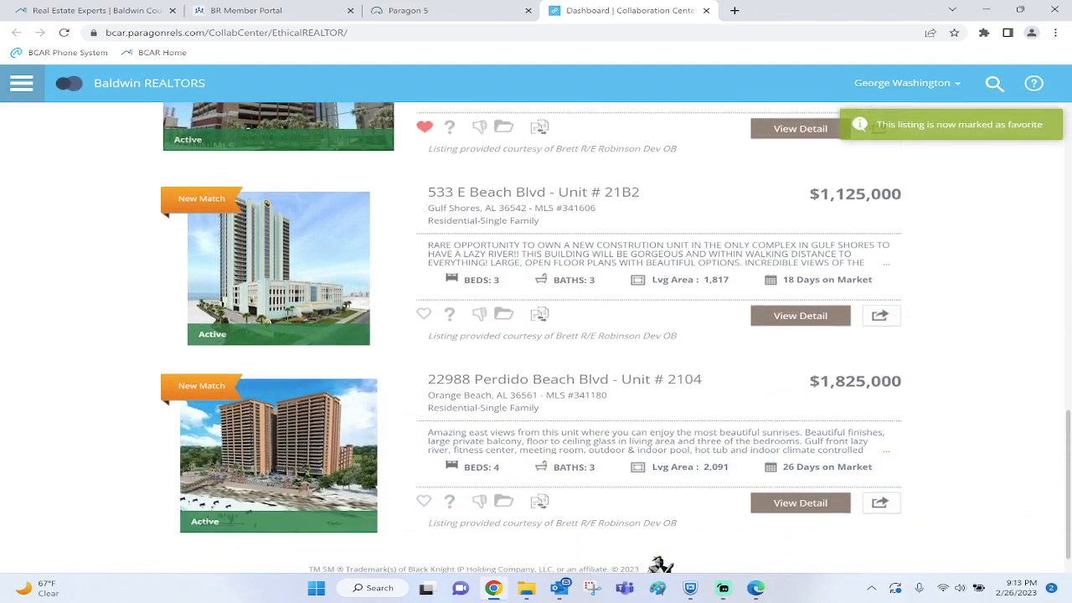
pyautogui.click(480, 314)
pyautogui.scroll(-2, 661, 563)
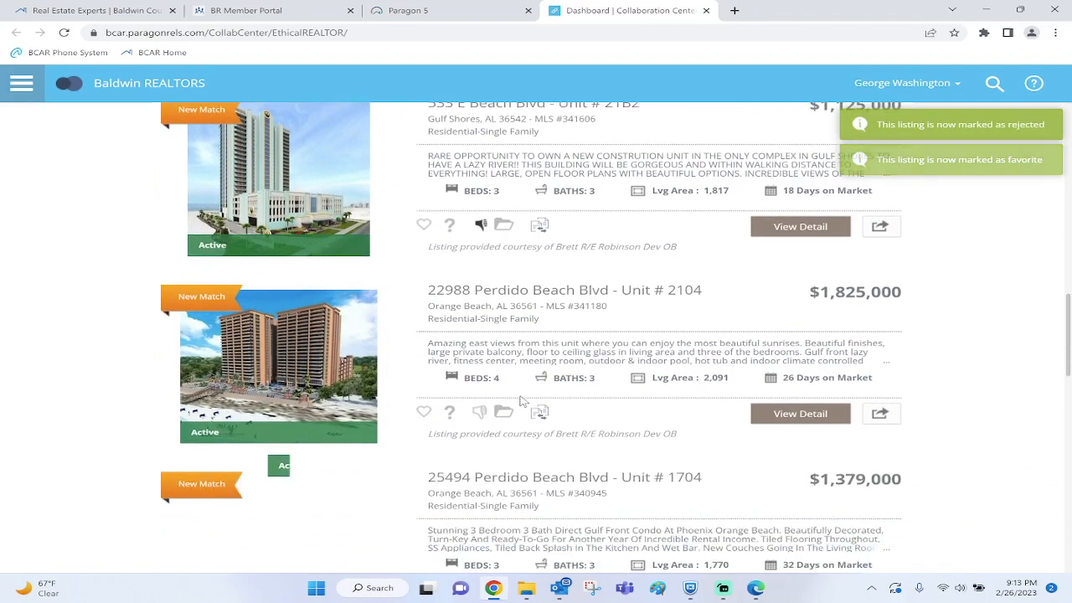
pyautogui.click(480, 415)
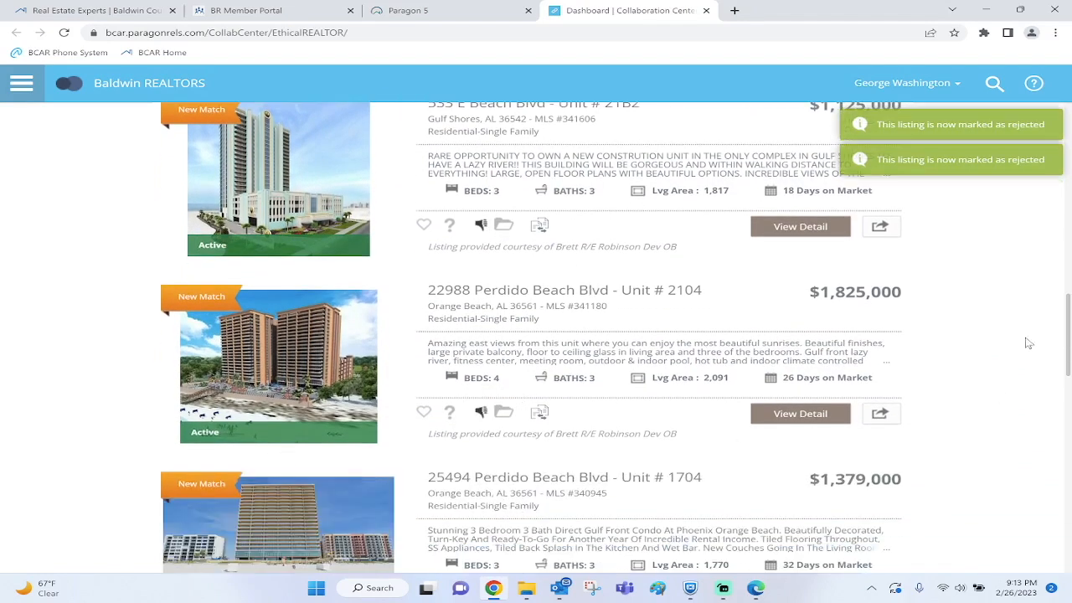
pyautogui.scroll(-3, 1006, 342)
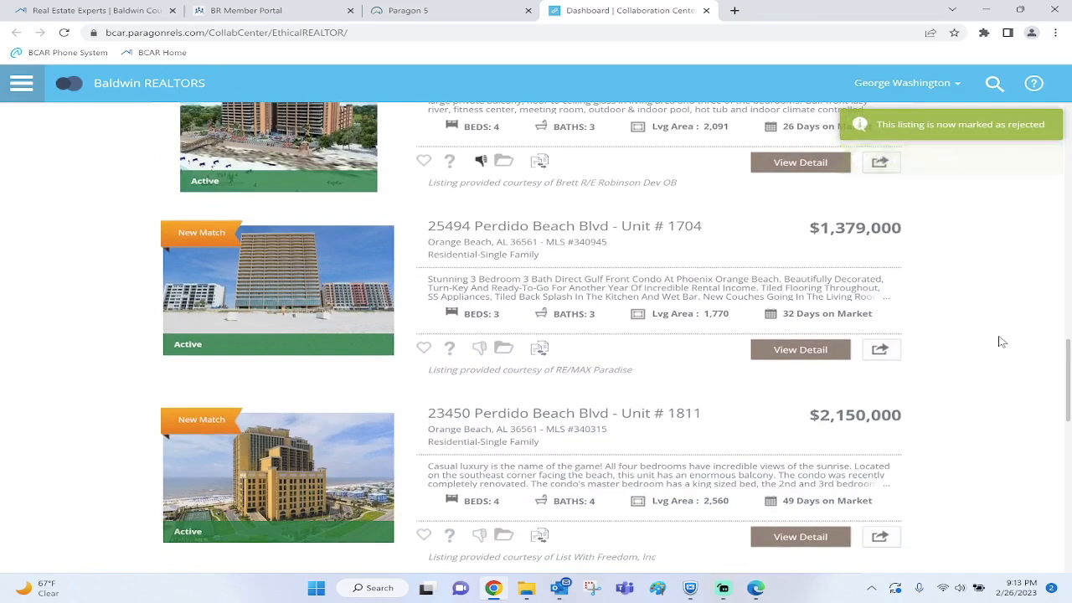
pyautogui.scroll(10, 1002, 341)
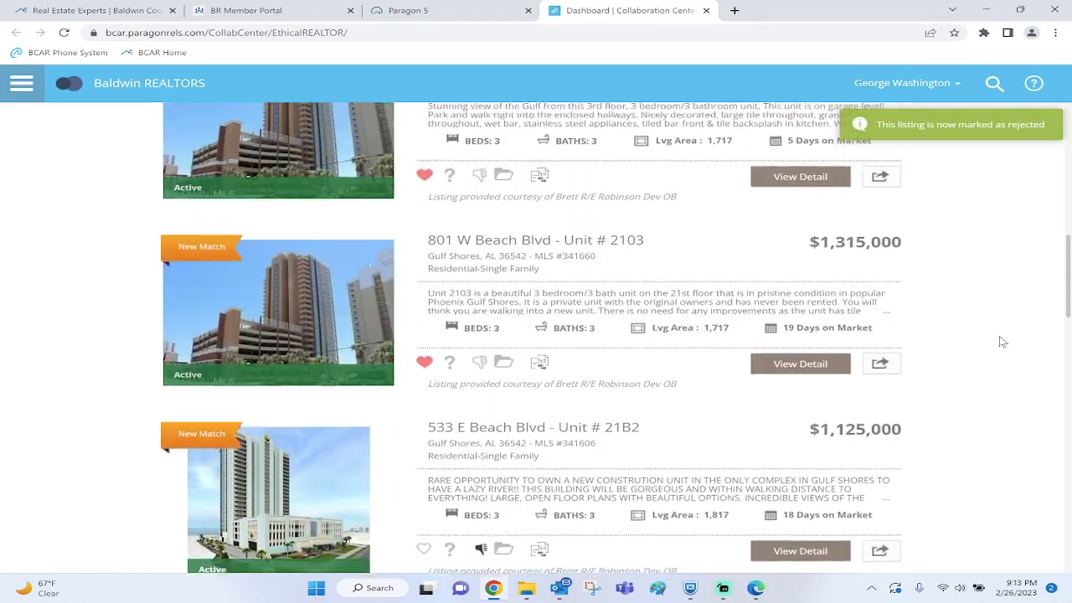
pyautogui.scroll(3, 1003, 342)
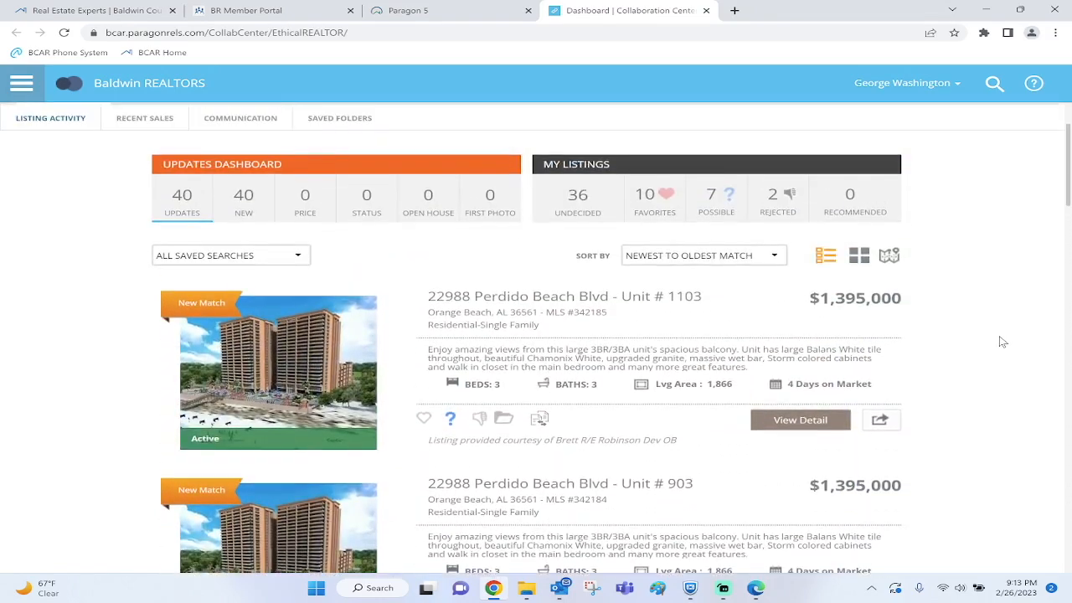
pyautogui.scroll(-1, 1002, 342)
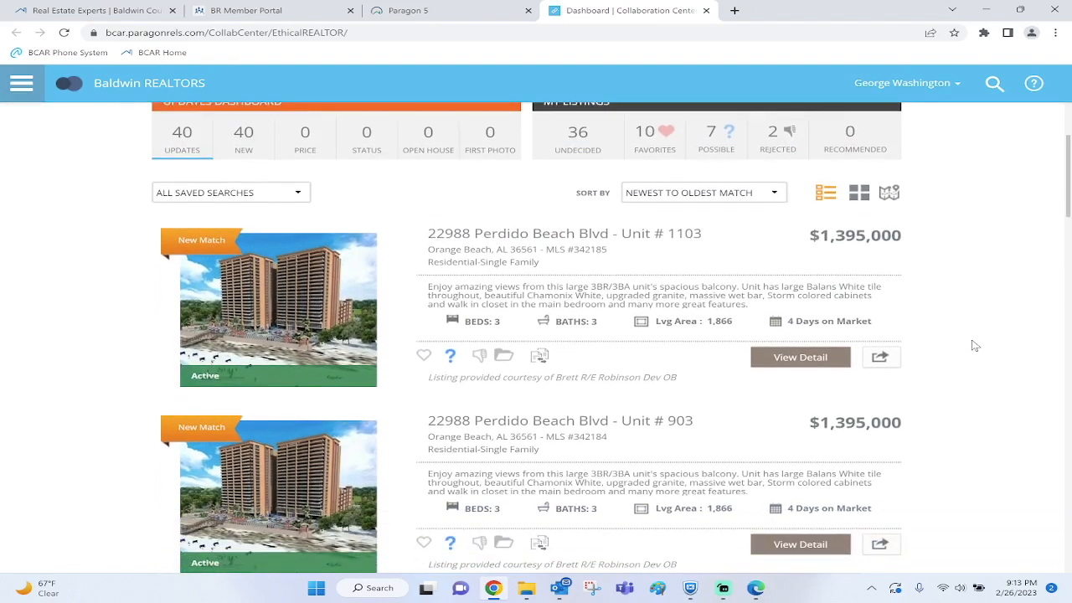
pyautogui.click(879, 358)
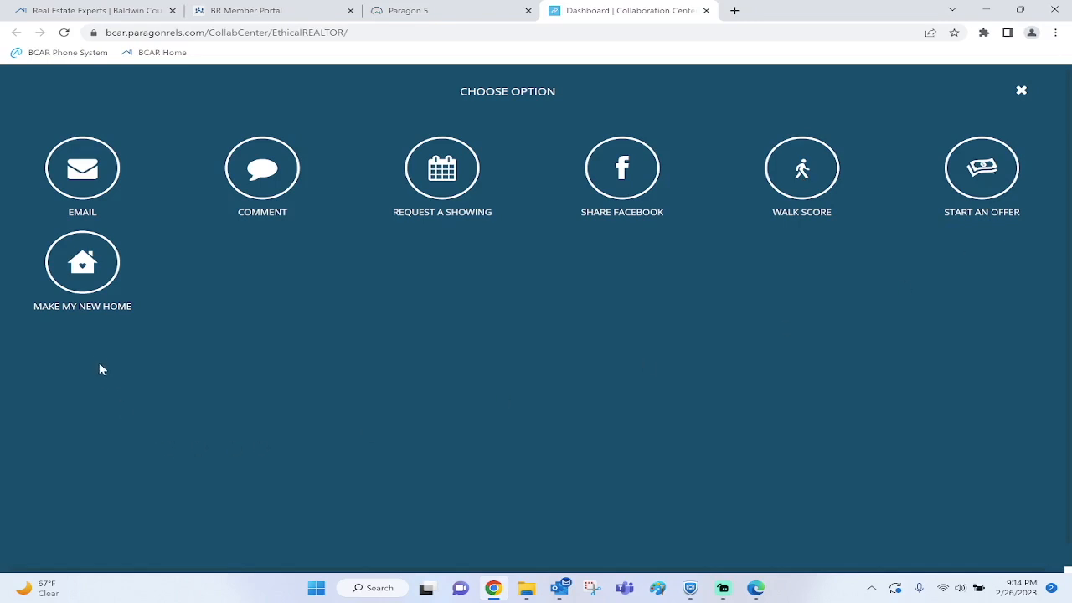
pyautogui.click(91, 267)
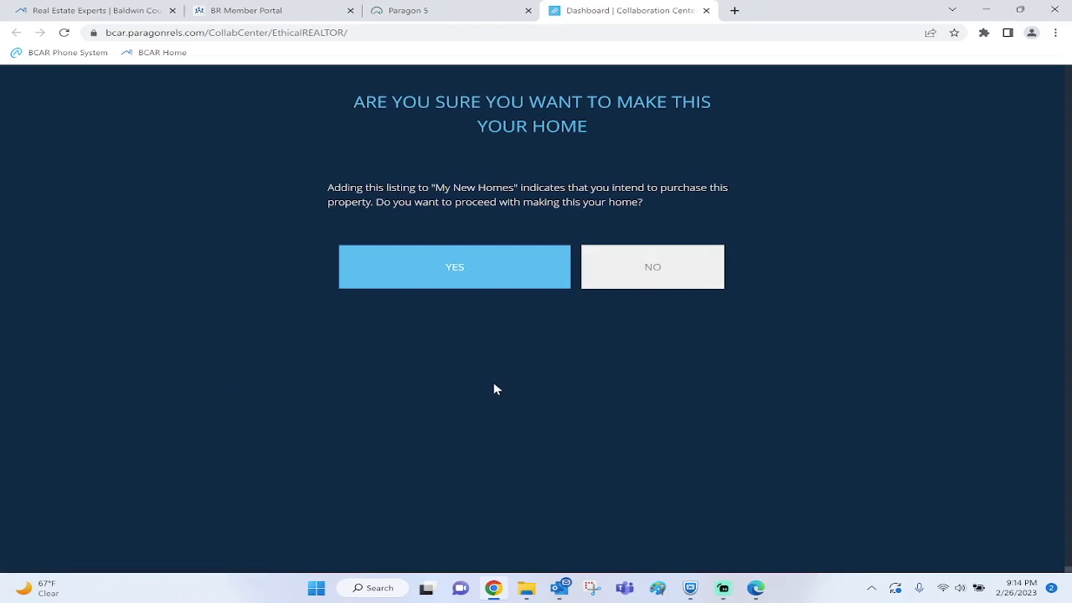
pyautogui.click(660, 273)
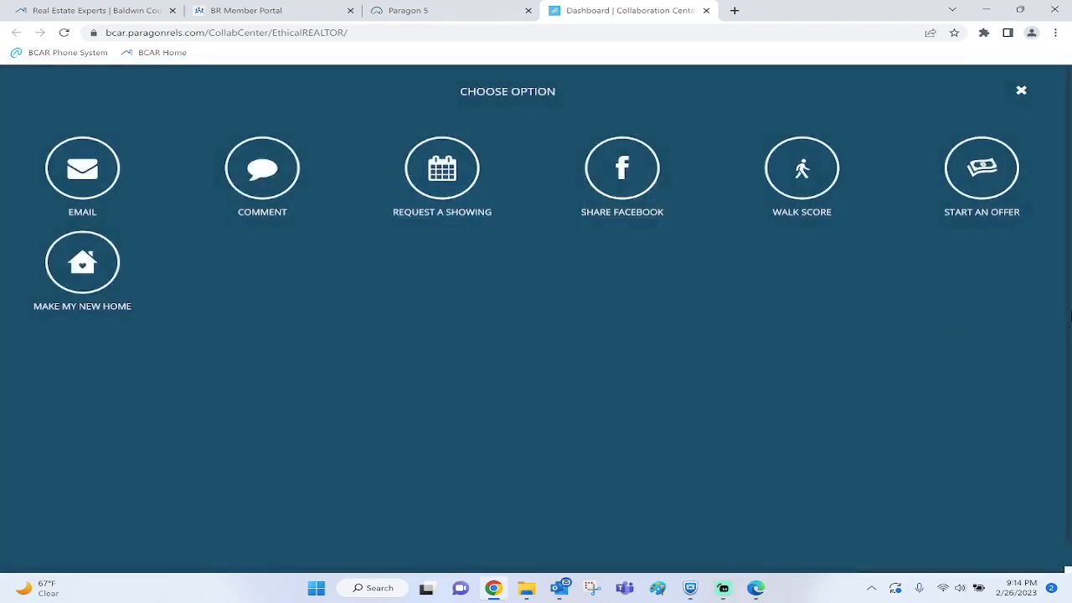
pyautogui.click(1024, 92)
pyautogui.scroll(1, 995, 187)
pyautogui.scroll(1, 994, 189)
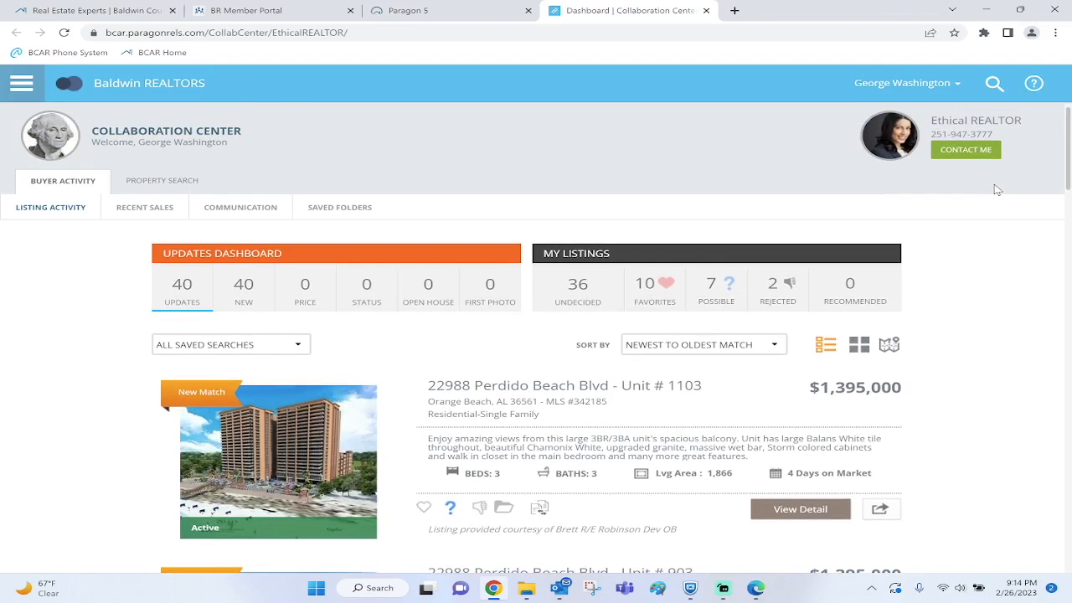
# Close the Dashboard | Collaboration Center tab to get back to Paragon 5's Contacts list
pyautogui.click(22, 86)
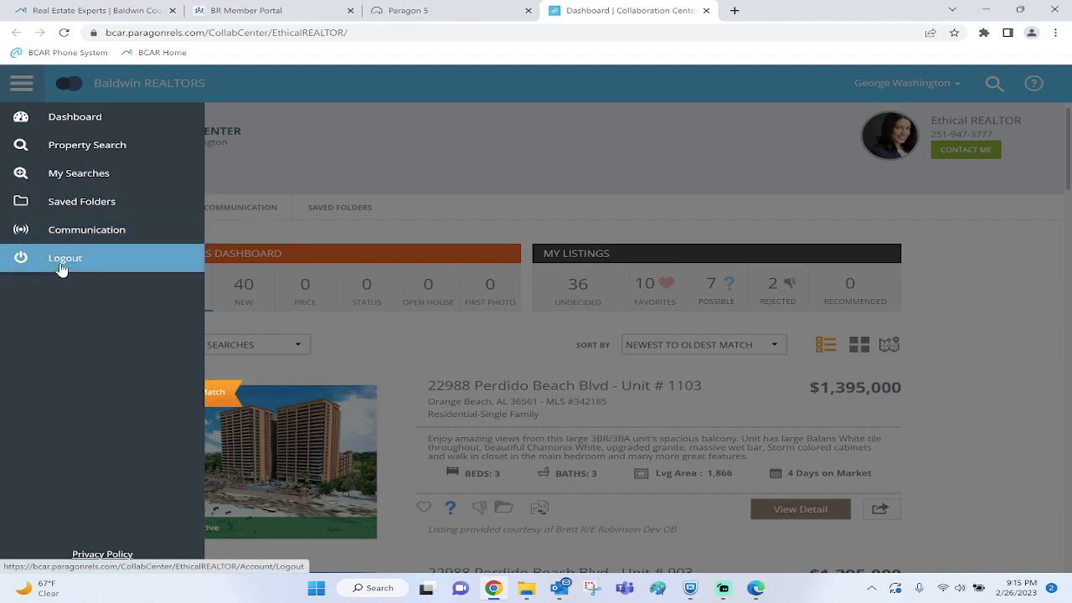
pyautogui.click(706, 11)
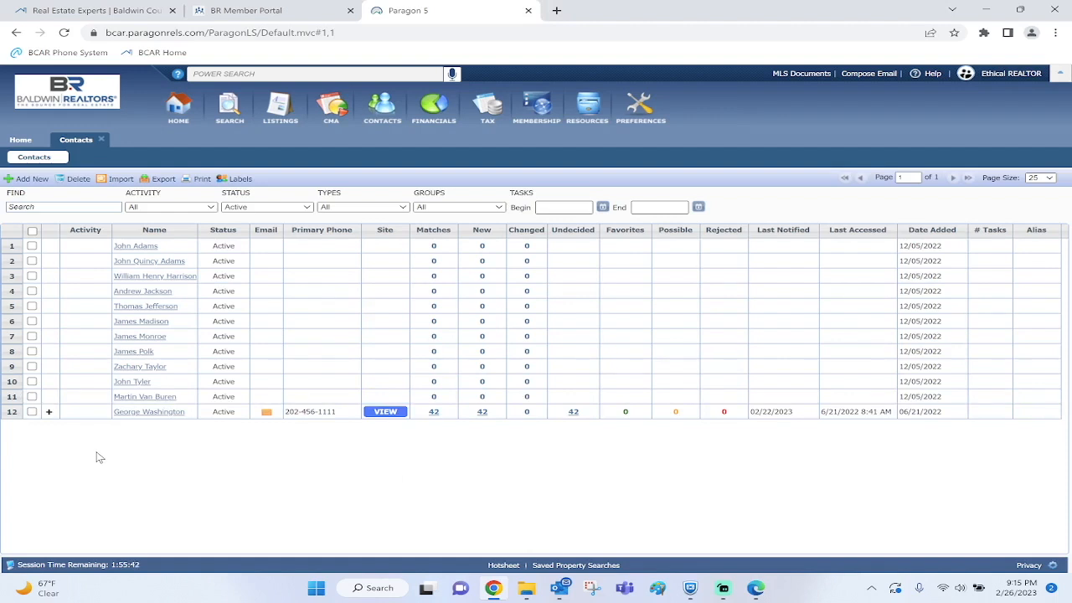
# Open the client's contact record and go to the Condos saved search under Buyer Activity
pyautogui.click(151, 417)
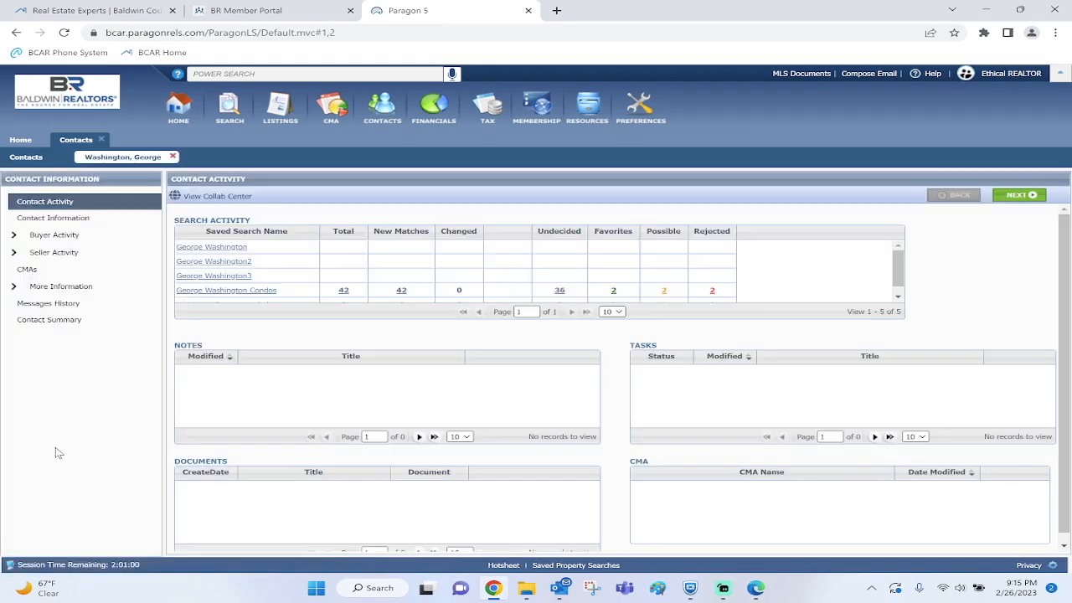
pyautogui.click(57, 236)
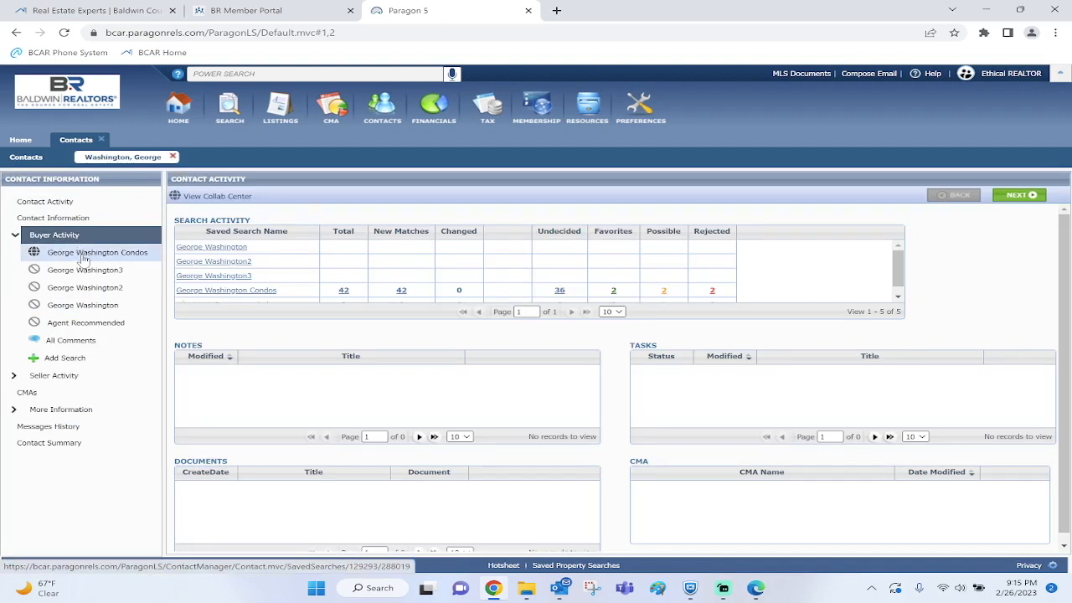
pyautogui.click(83, 254)
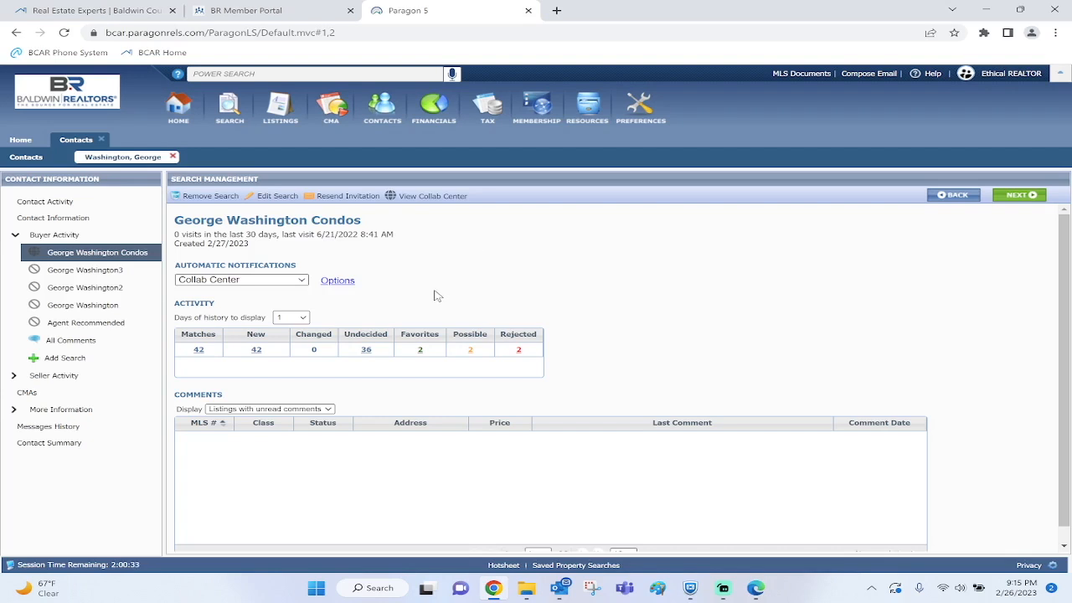
# Set the Condos saved search's Automatic Notifications to Off
pyautogui.click(303, 281)
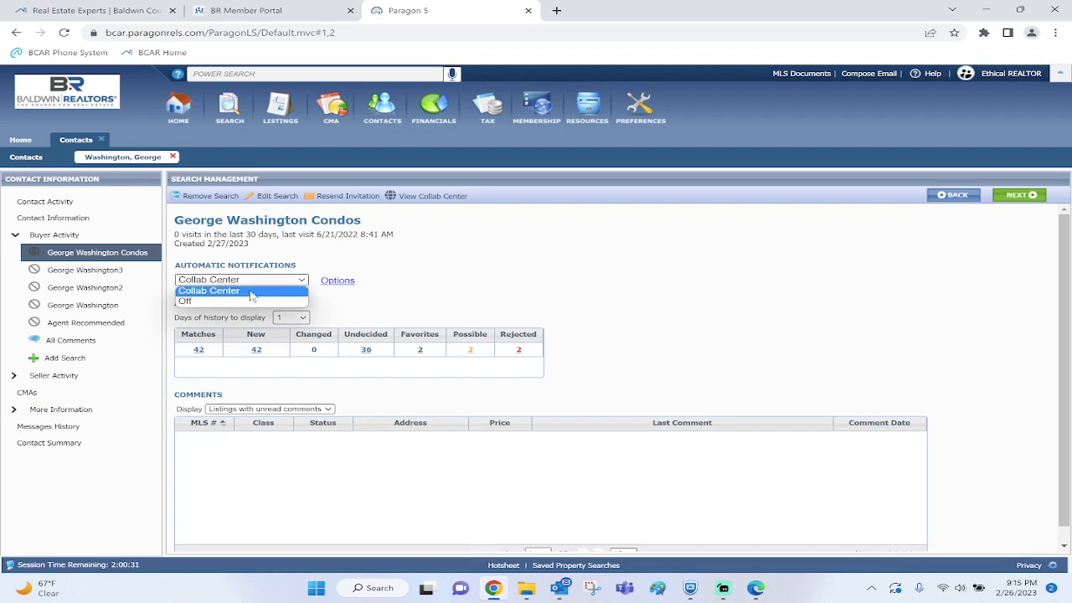
pyautogui.click(201, 301)
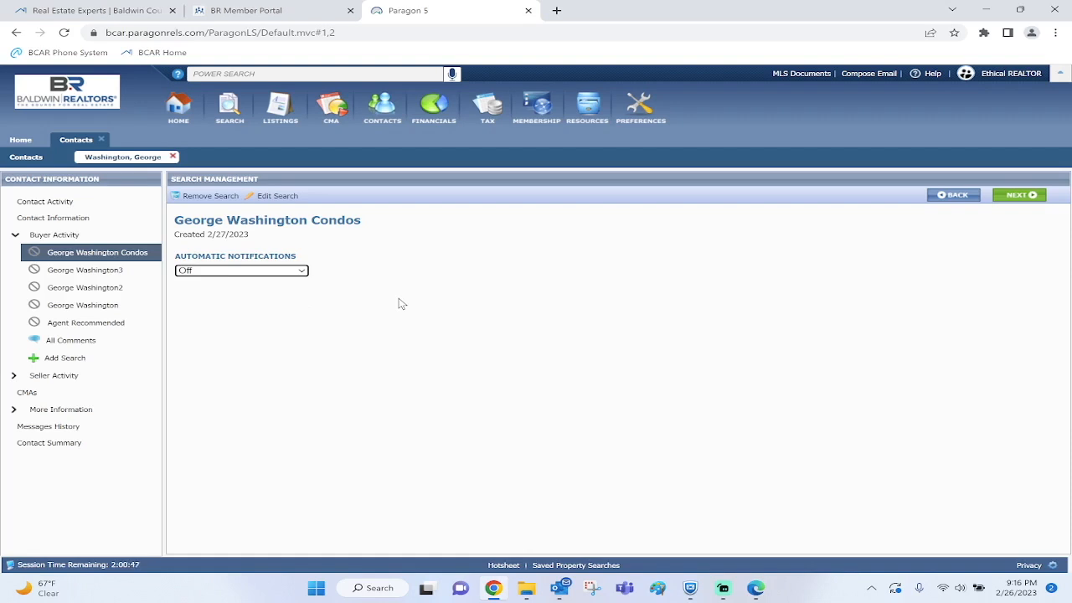
pyautogui.click(203, 196)
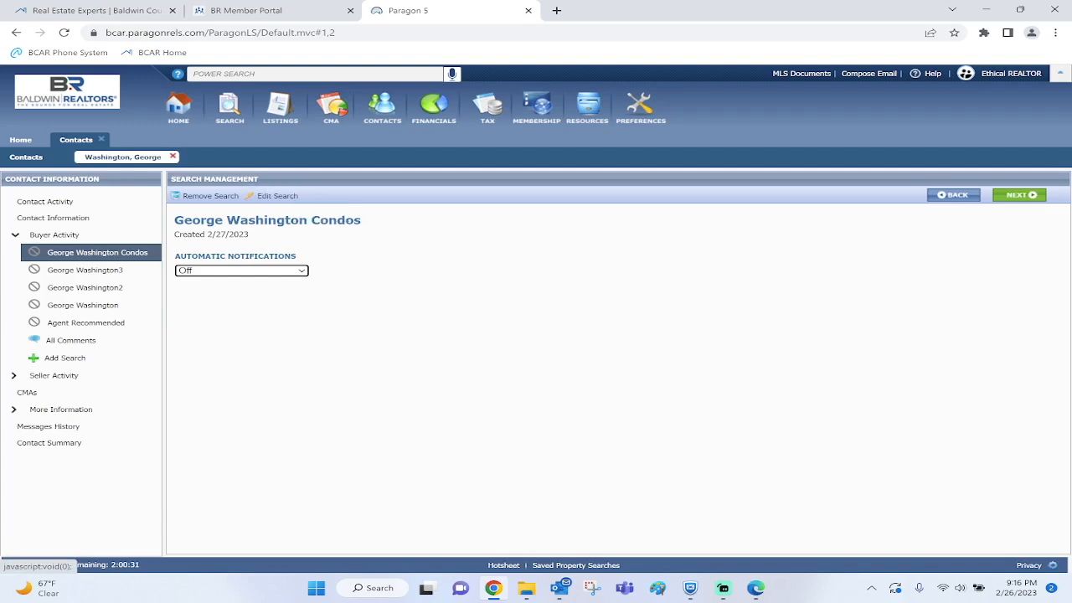
# Remove the Condos saved search from the contact and confirm the removal with OK
pyautogui.moveTo(208, 196)
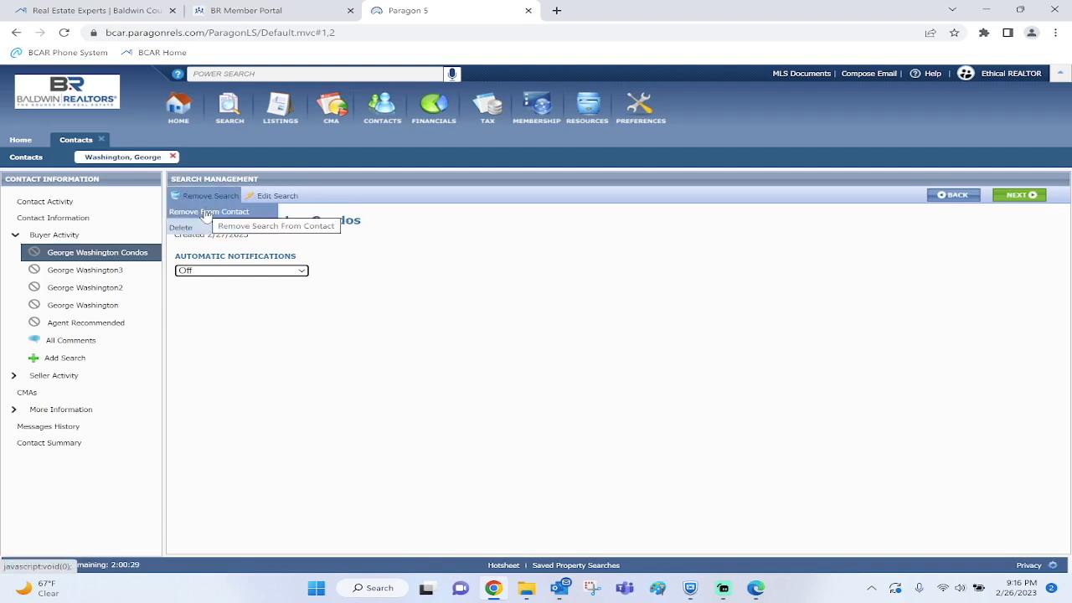
pyautogui.click(206, 213)
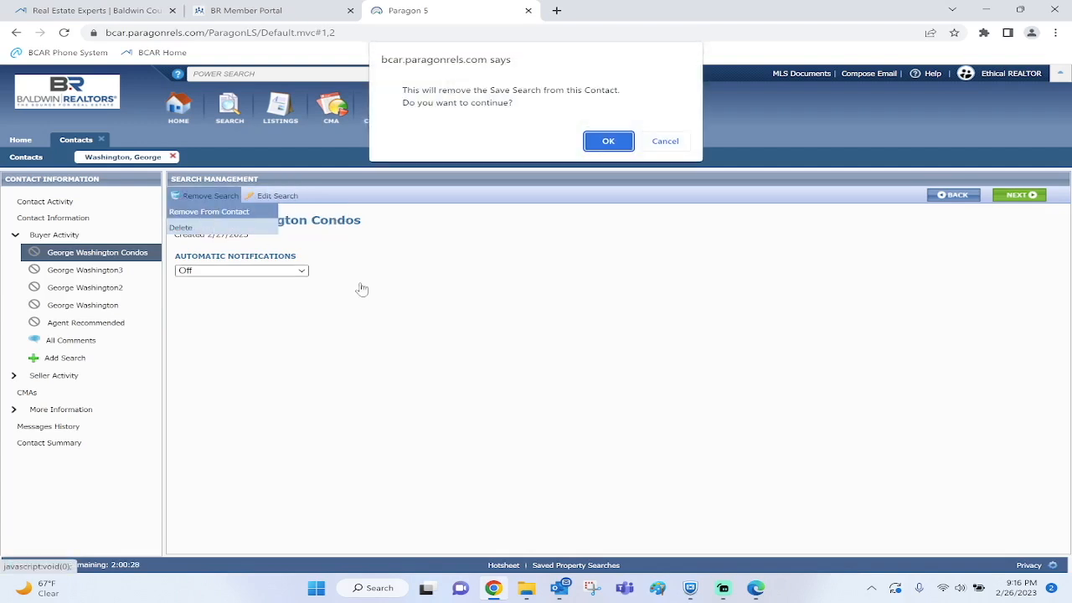
pyautogui.click(609, 141)
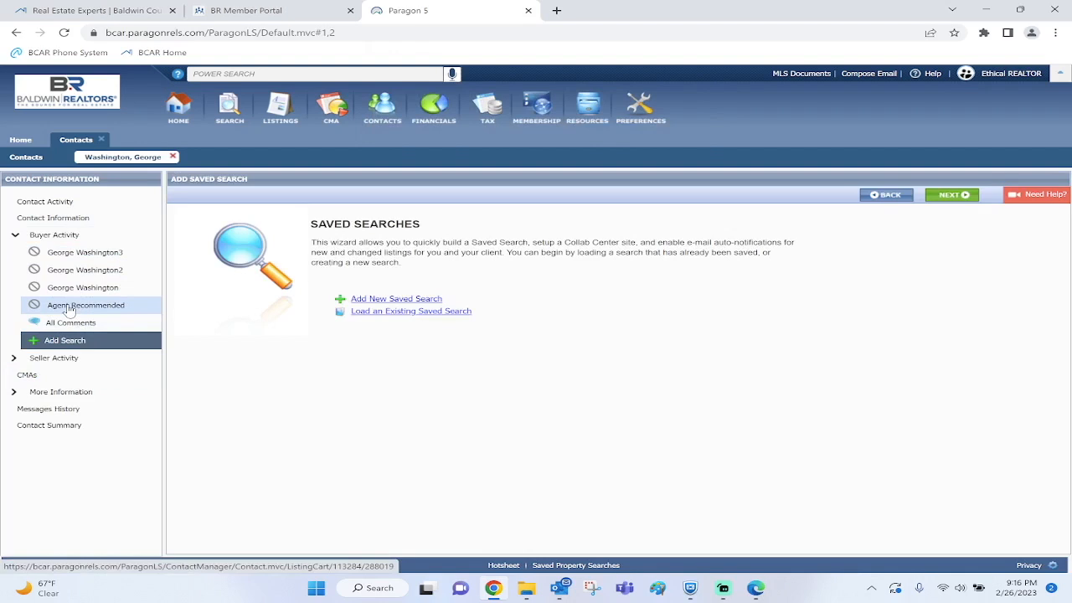
# Close the client's contact record tab and then the Contacts list tab
pyautogui.click(172, 158)
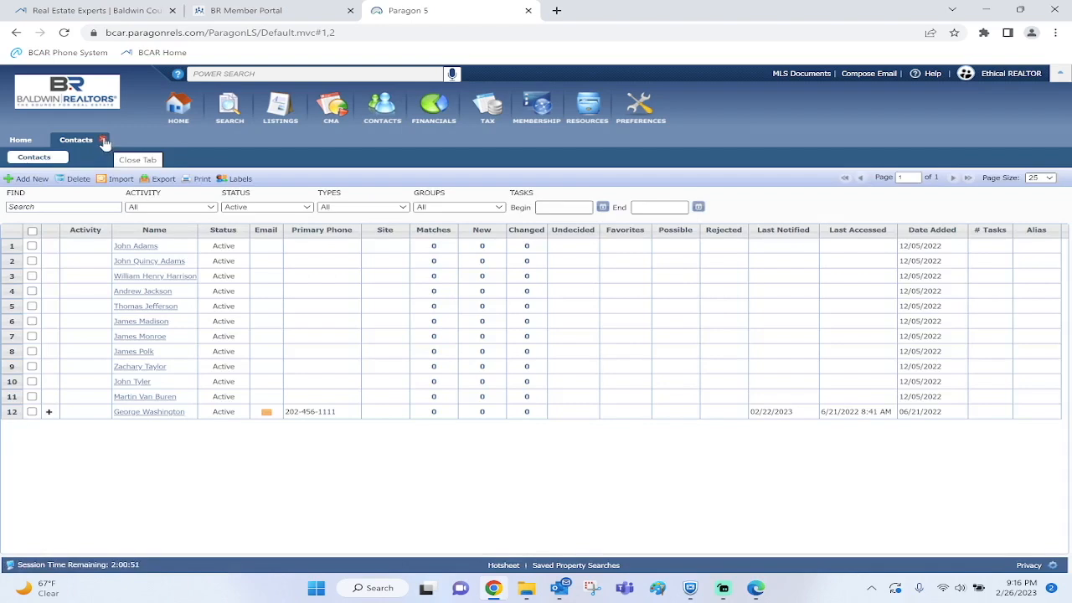
pyautogui.click(104, 142)
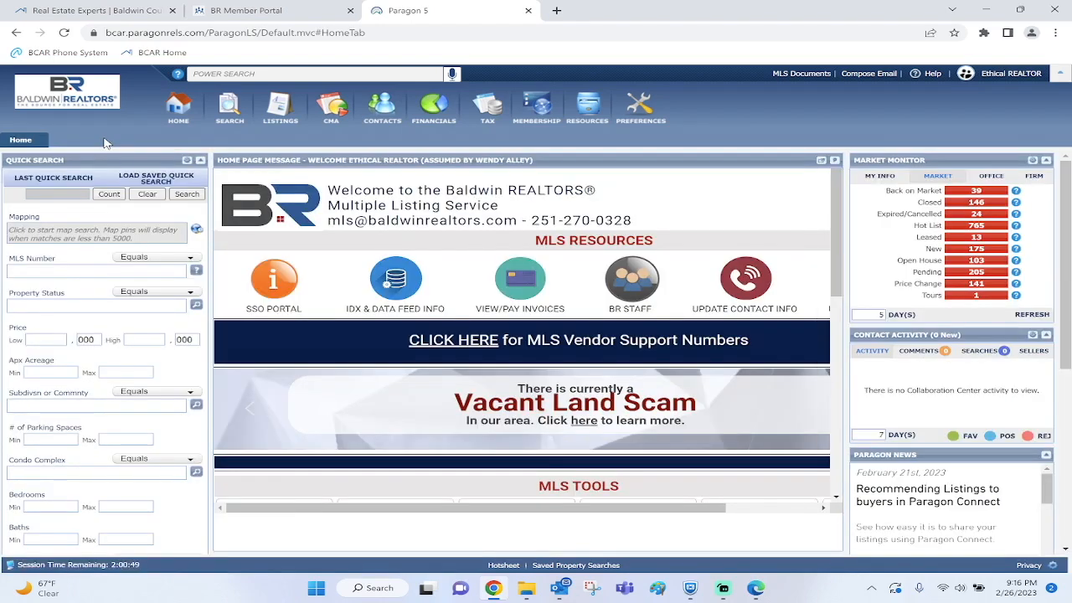